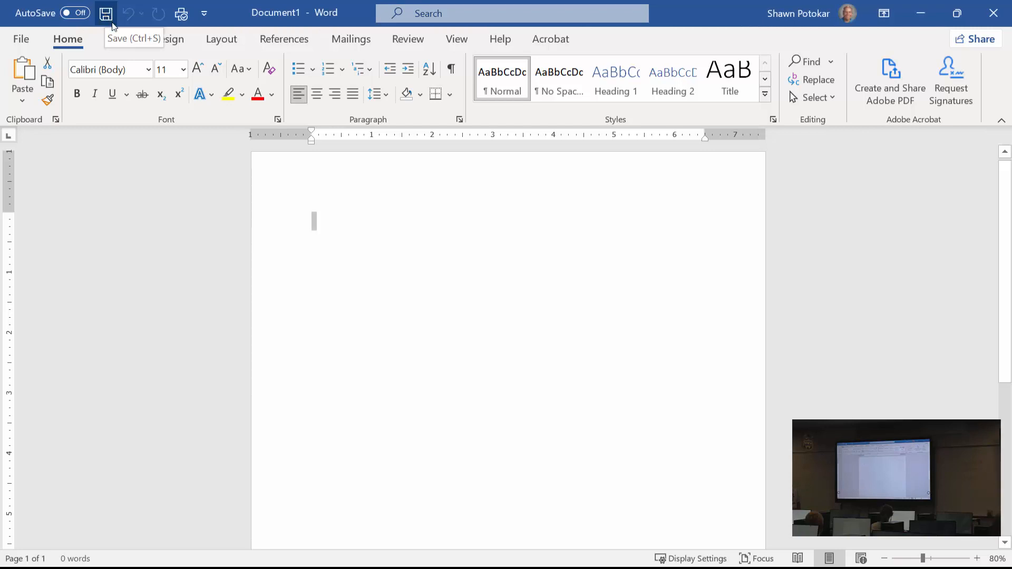
# Step: Open the Save As dialog for the blank document to browse for a storage location
pyautogui.click(106, 14)
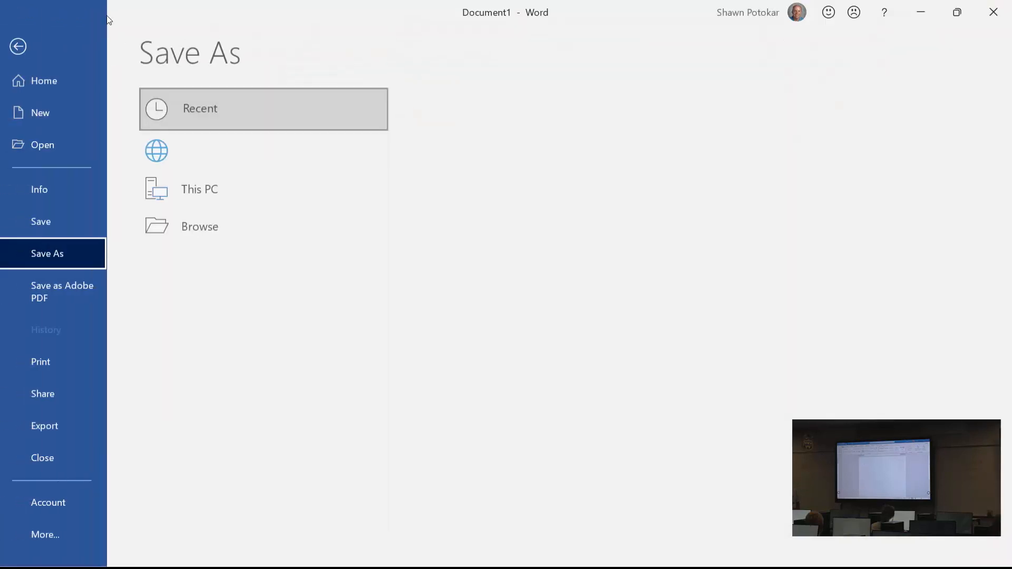
pyautogui.click(22, 47)
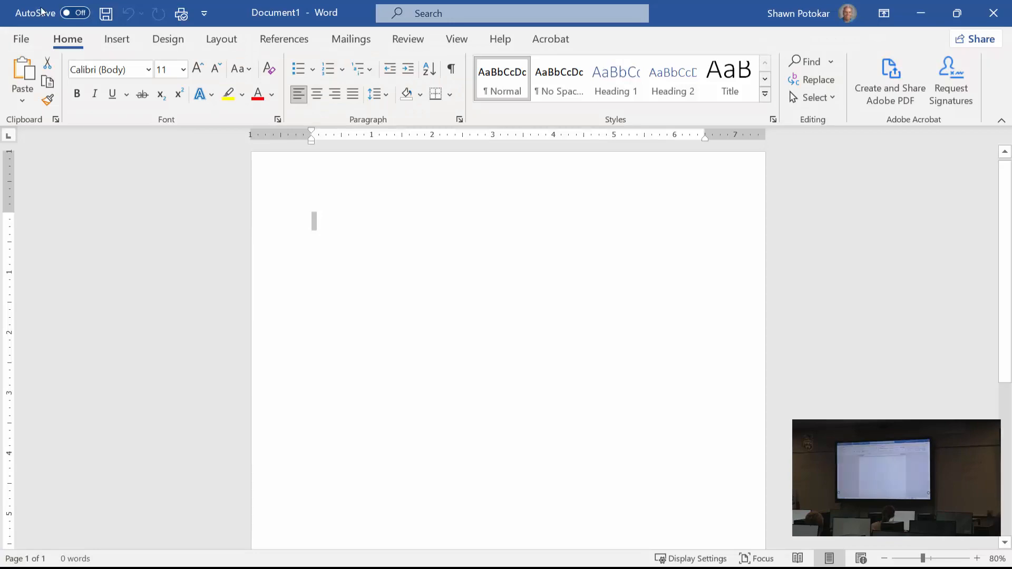
pyautogui.click(22, 42)
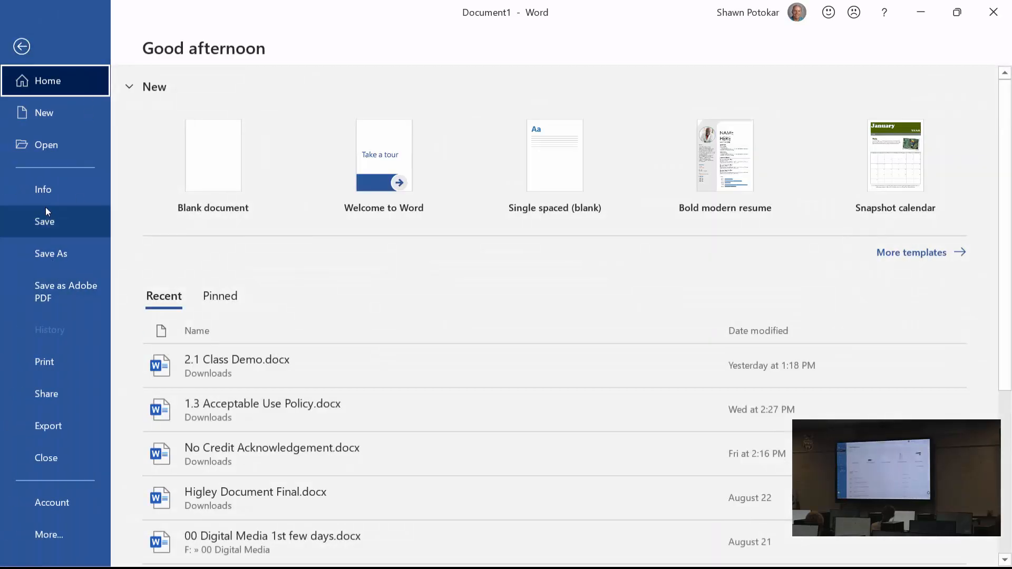
pyautogui.click(48, 260)
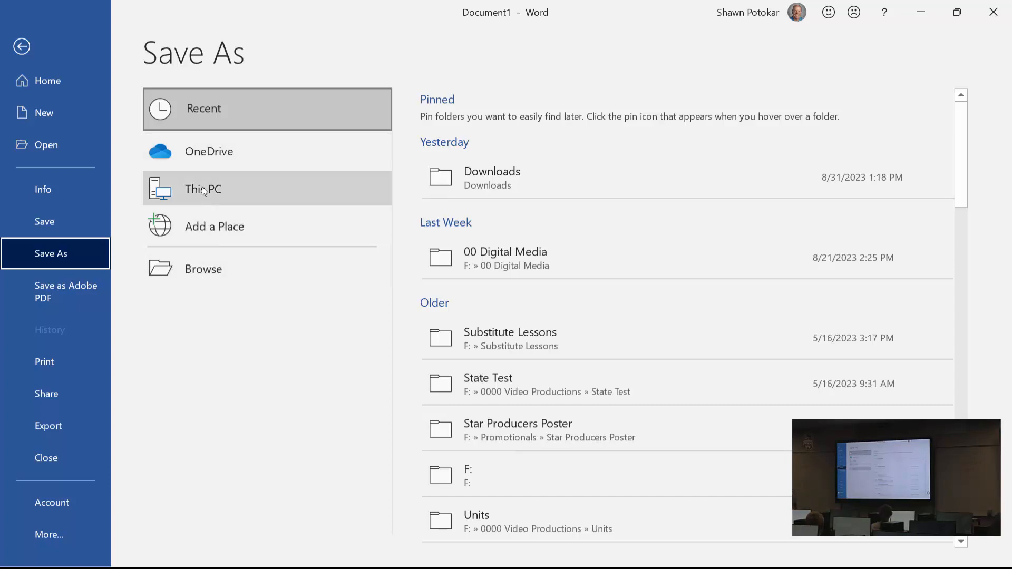
pyautogui.click(194, 270)
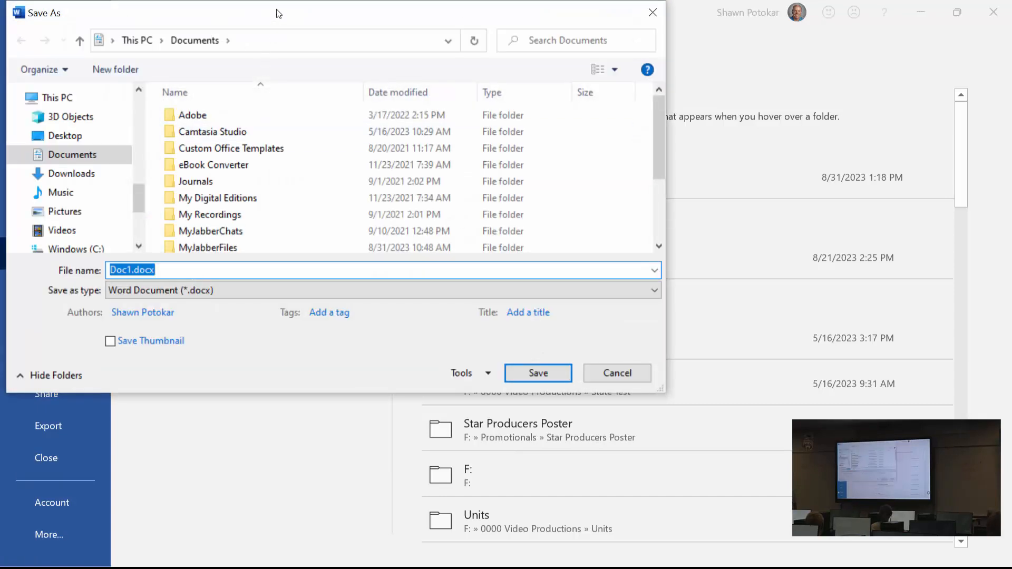
pyautogui.moveTo(278, 13); pyautogui.dragTo(387, 93)
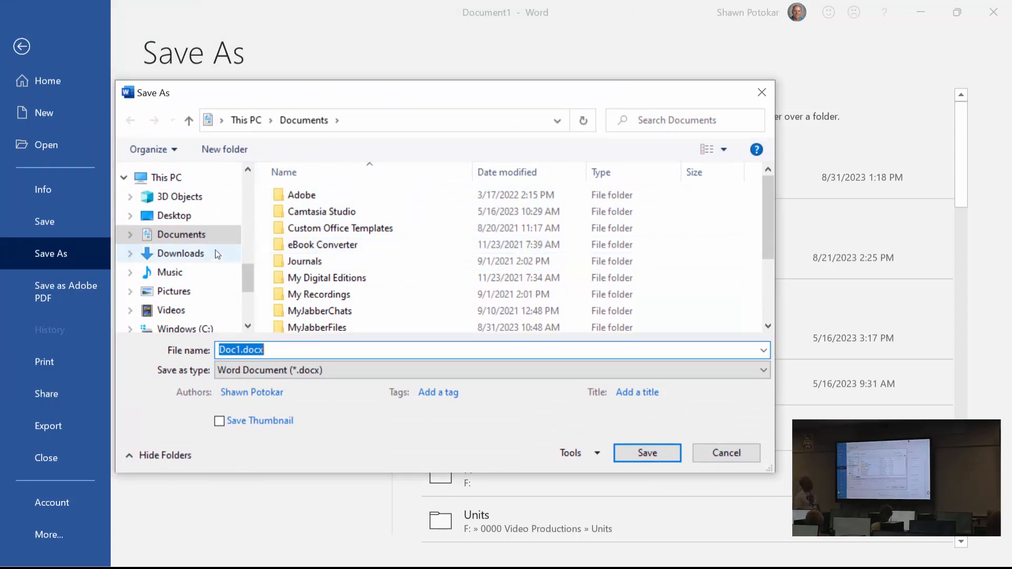
# Step: Look through the folders, drives and network locations under This PC as possible places to save
pyautogui.scroll(-3, 217, 254)
pyautogui.scroll(1, 218, 253)
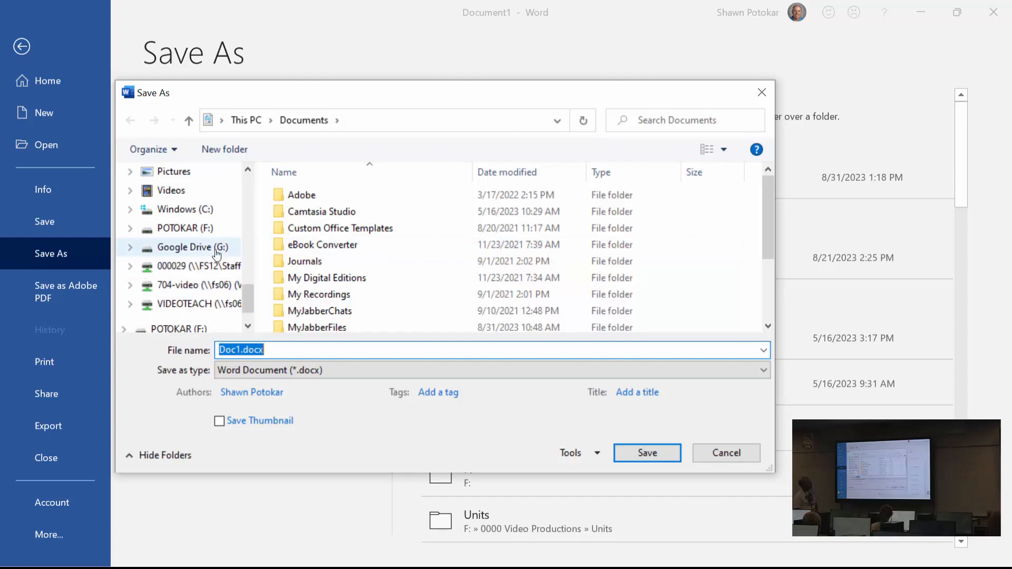
pyautogui.scroll(3, 218, 254)
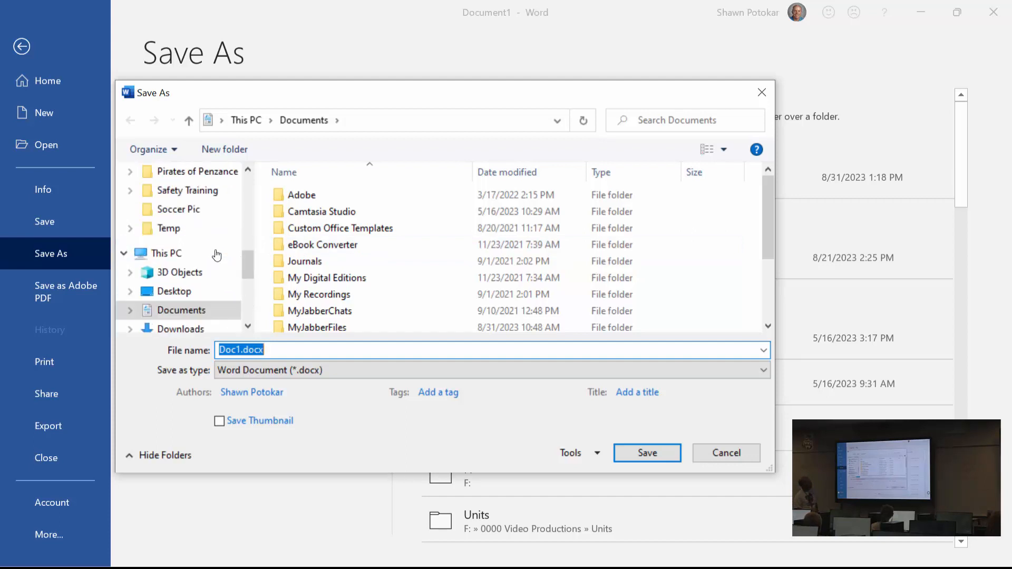
pyautogui.click(174, 256)
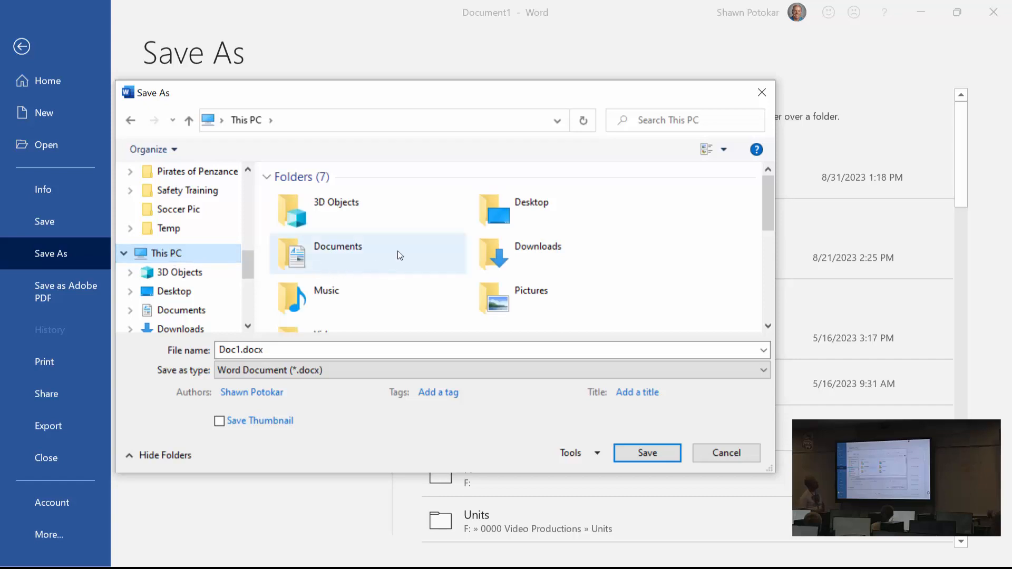
pyautogui.scroll(-5, 398, 255)
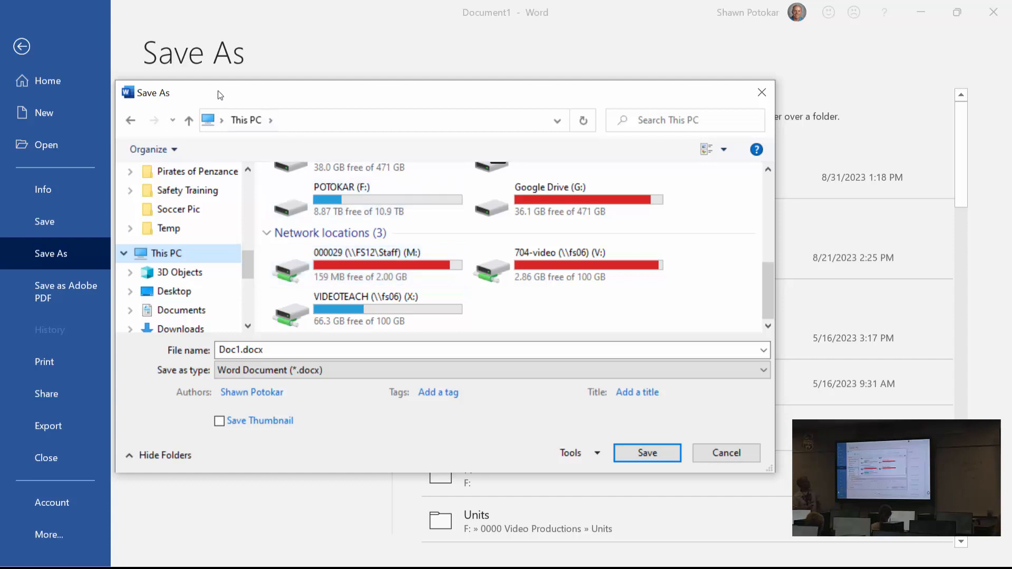
pyautogui.scroll(3, 179, 227)
pyautogui.scroll(5, 180, 226)
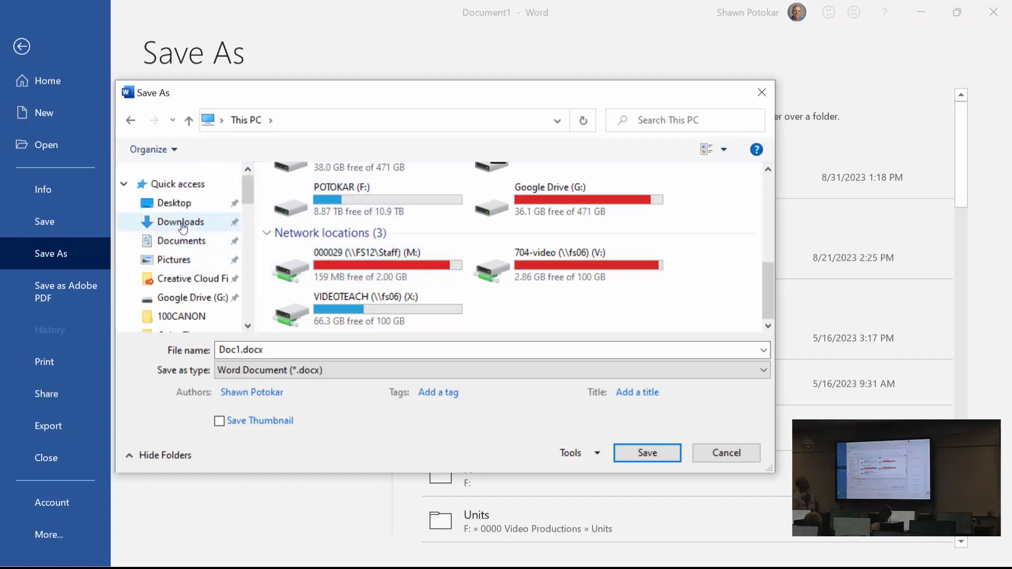
# Step: Save the document in Downloads as 2.1 Class Demo.docx, replacing the existing file
pyautogui.click(184, 222)
pyautogui.click(218, 350)
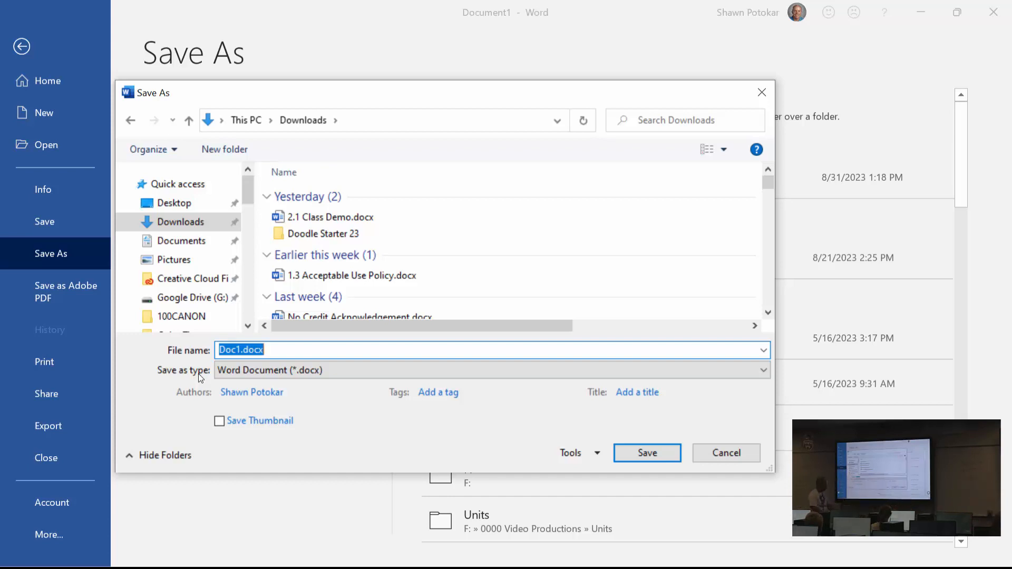
pyautogui.write('2.1')
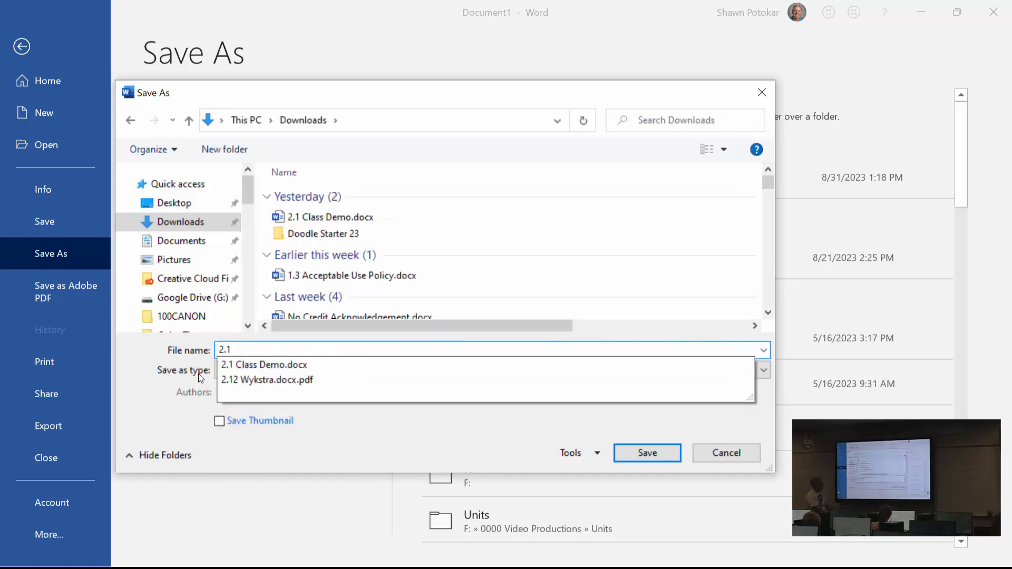
pyautogui.press('Down')
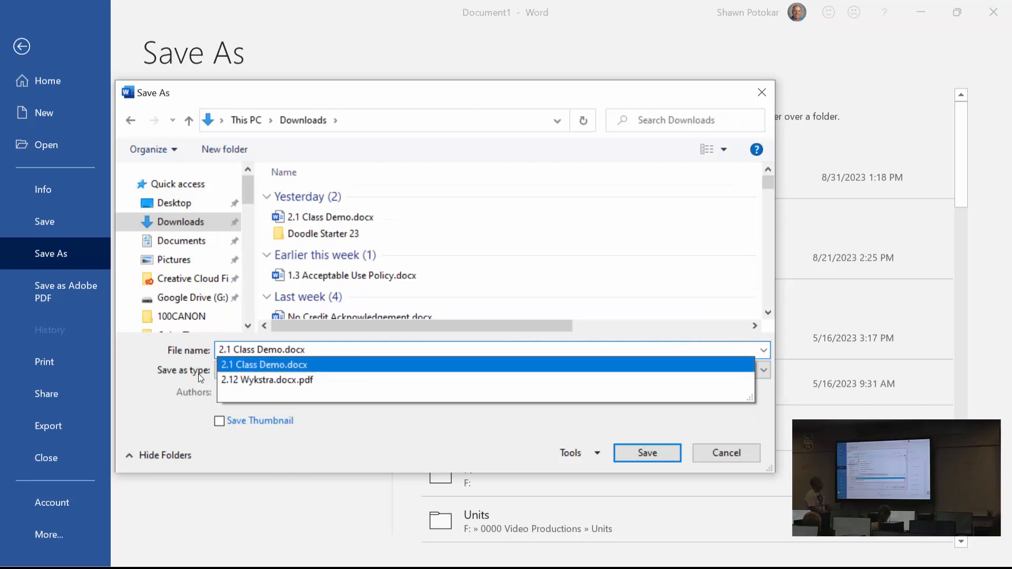
pyautogui.press('Return')
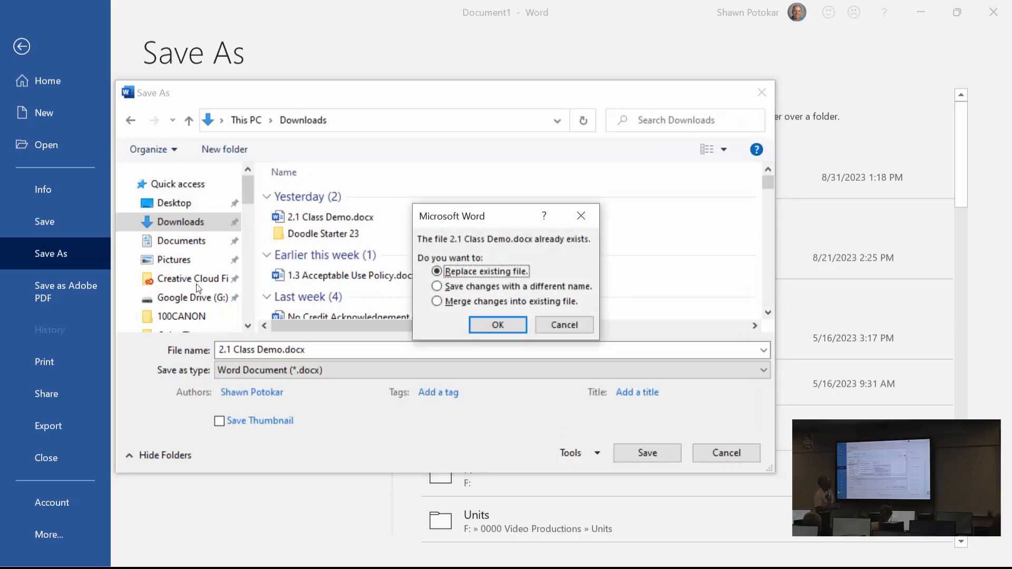
pyautogui.click(516, 327)
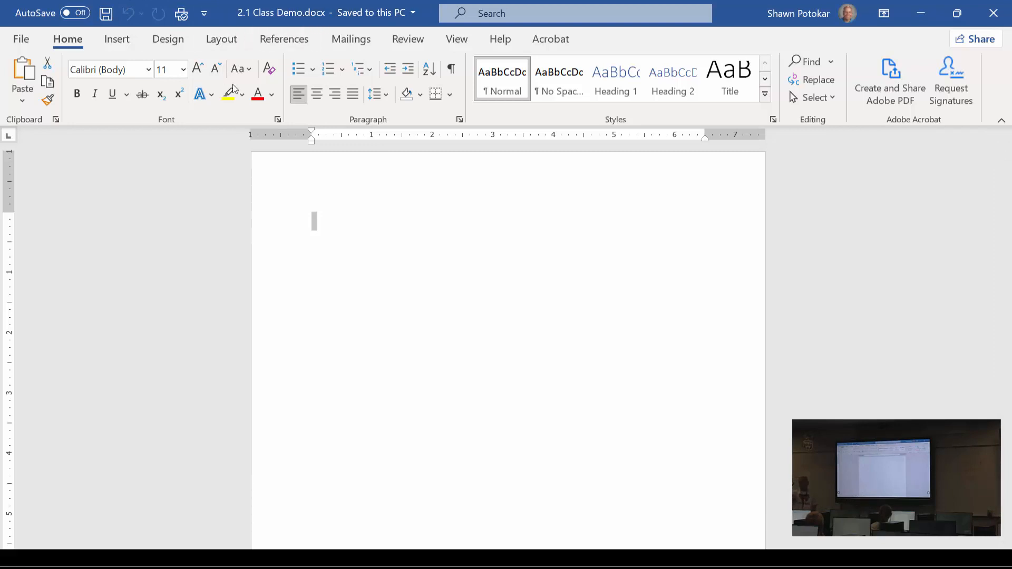
pyautogui.click(98, 22)
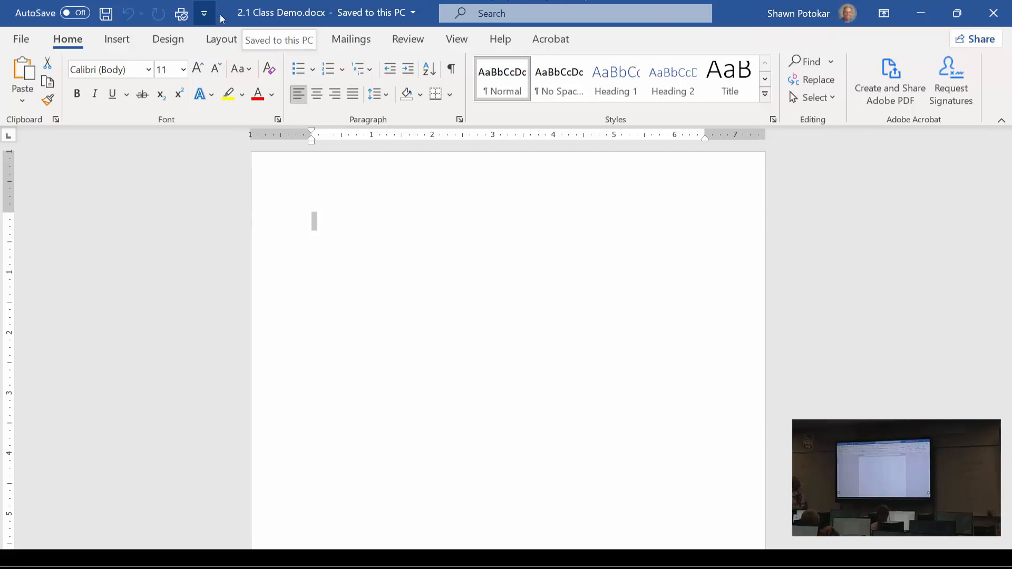
# Step: Switch to Chrome and open the CLASS DEMO START FILE from the 2.1 Word Processing Basics-Poems assignment
pyautogui.moveTo(223, 8); pyautogui.dragTo(336, 157)
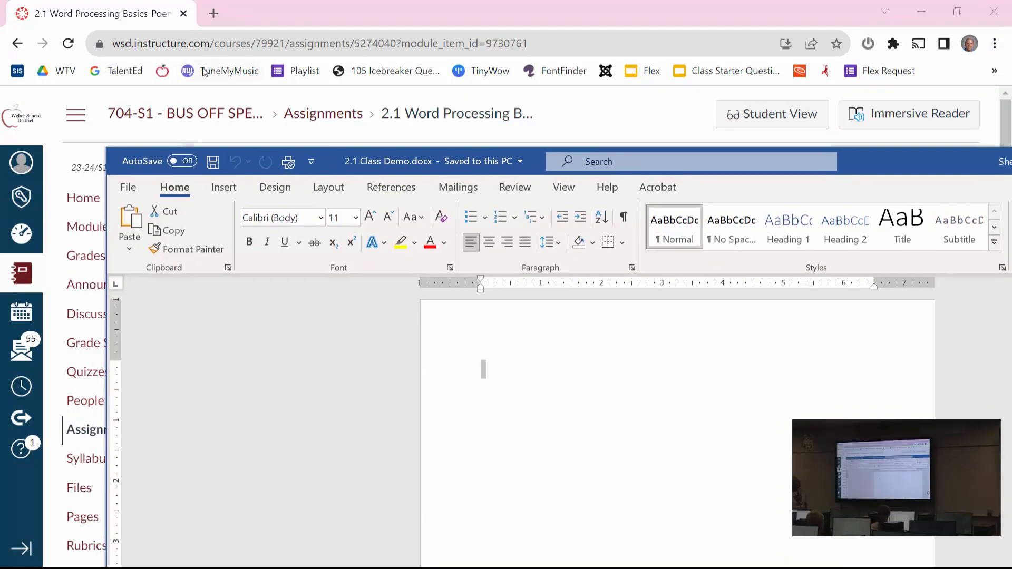
pyautogui.click(122, 14)
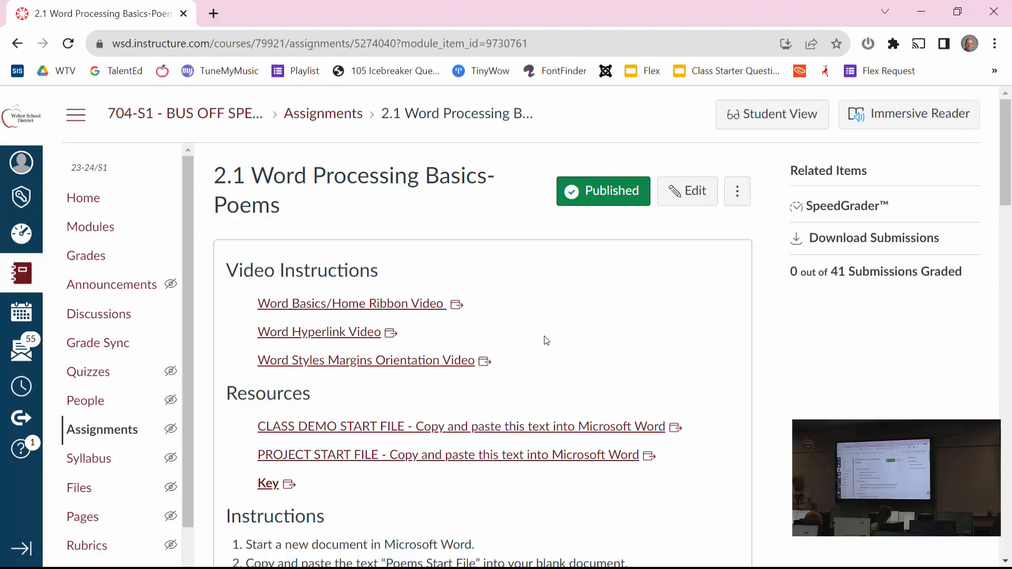
pyautogui.click(411, 431)
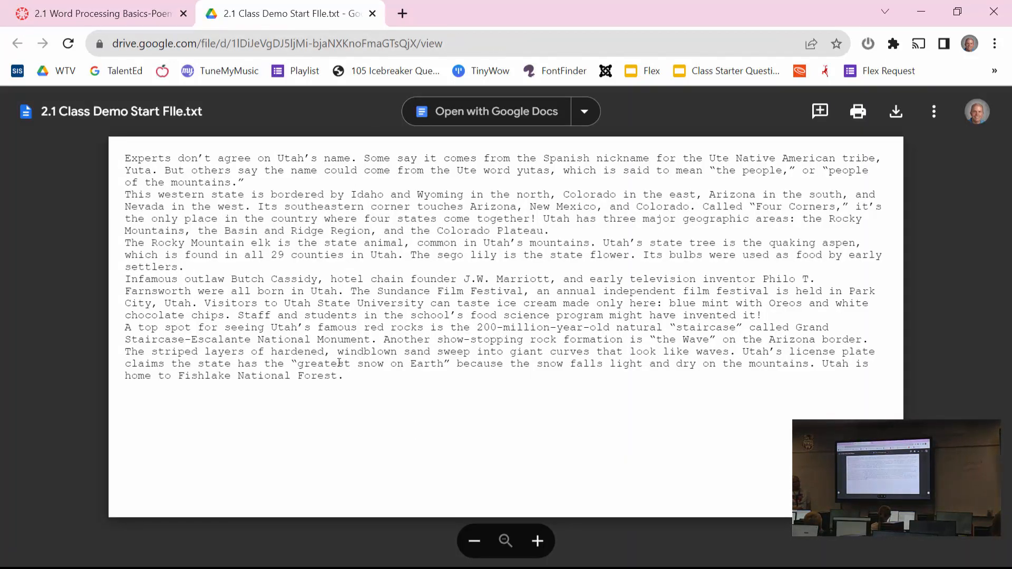
# Step: Copy all the Utah text from the start file, switch back to Word and paste it into 2.1 Class Demo.docx
pyautogui.moveTo(348, 376); pyautogui.dragTo(126, 163)
pyautogui.hotkey('ctrl', 'c')
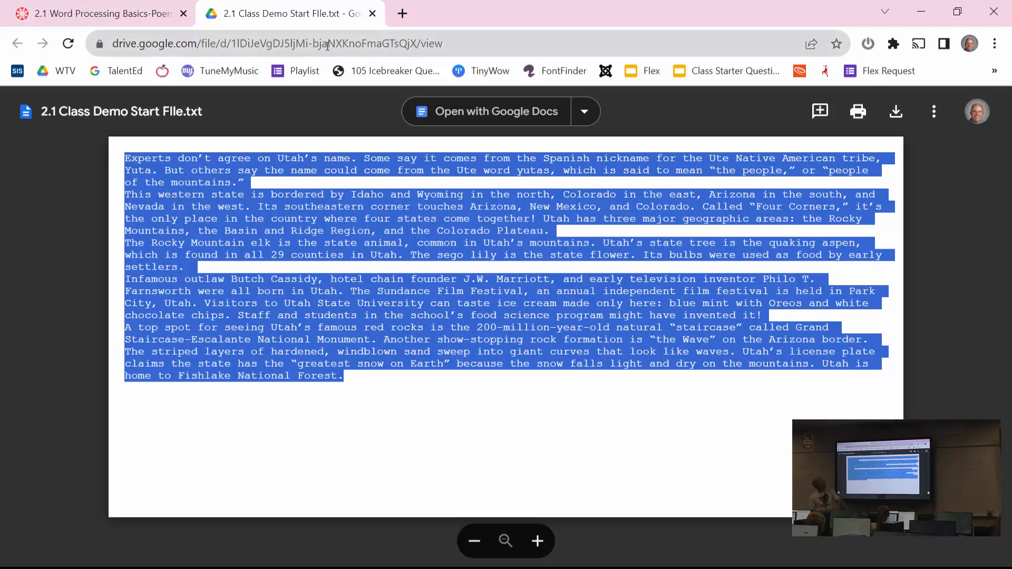
pyautogui.moveTo(577, 9); pyautogui.dragTo(489, 226)
pyautogui.moveTo(902, 166); pyautogui.dragTo(877, 1)
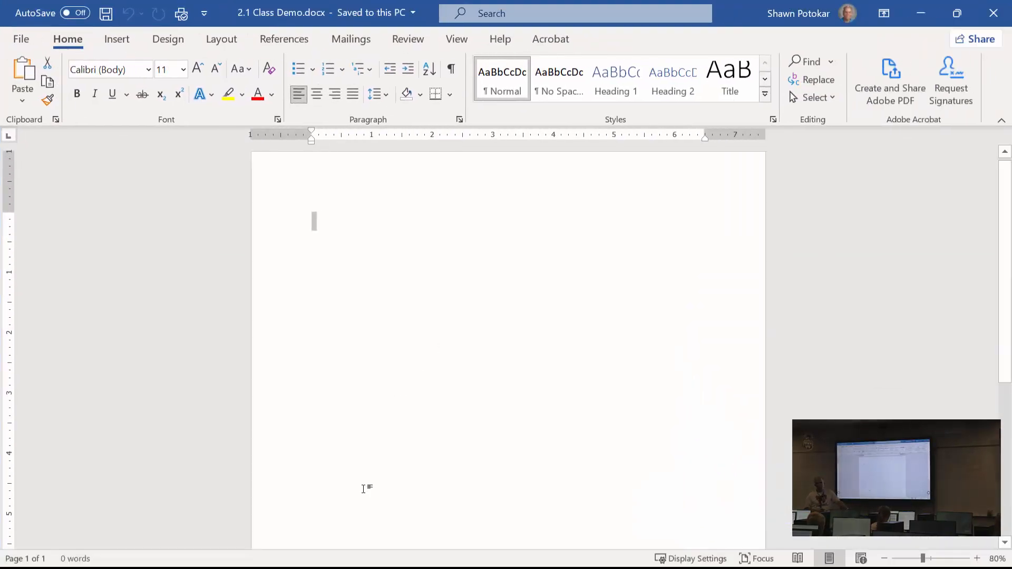
pyautogui.hotkey('ctrl', 'v')
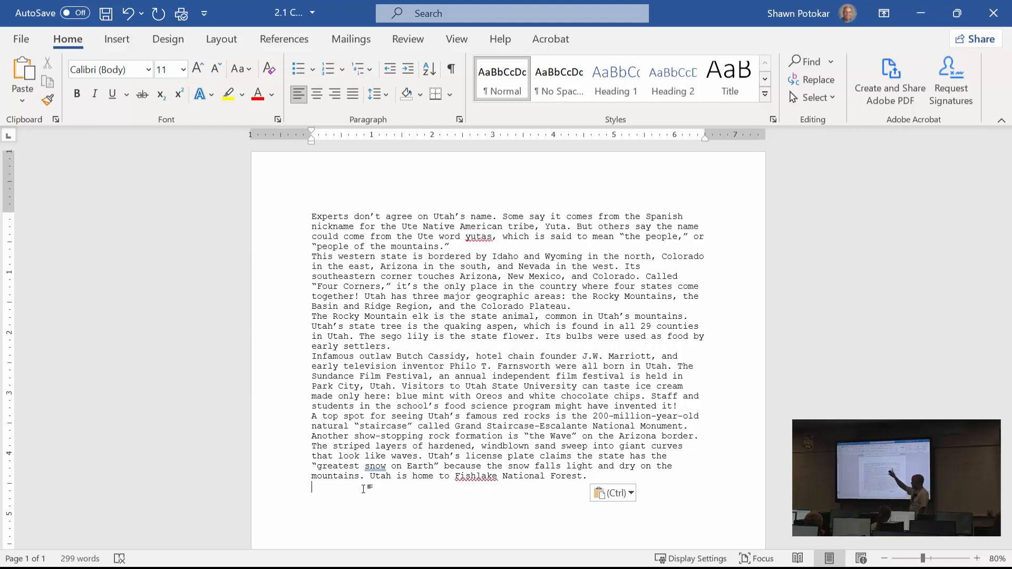
# Step: Set the paste option of the inserted Utah text to Keep Text Only
pyautogui.click(363, 489)
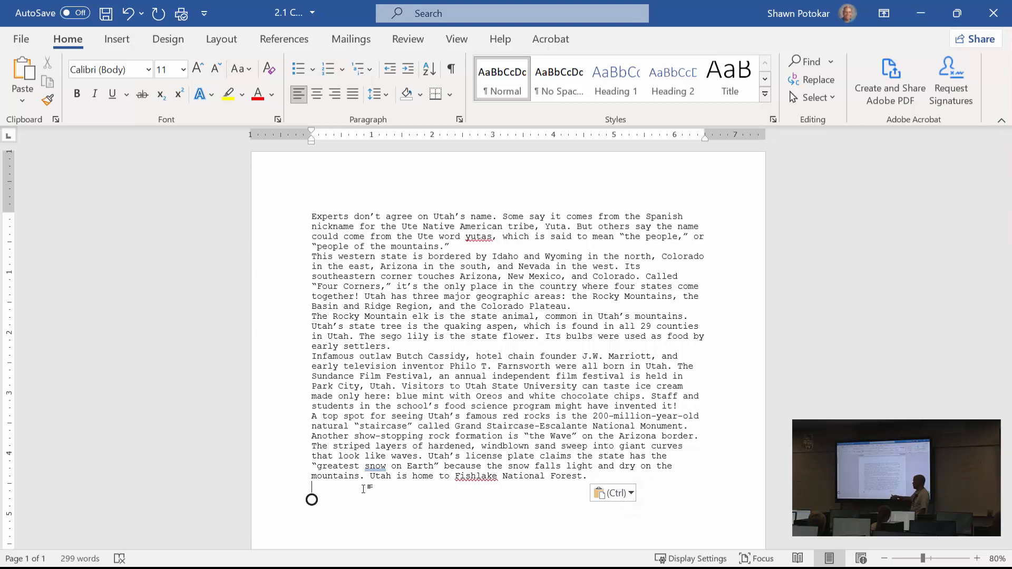
pyautogui.click(631, 493)
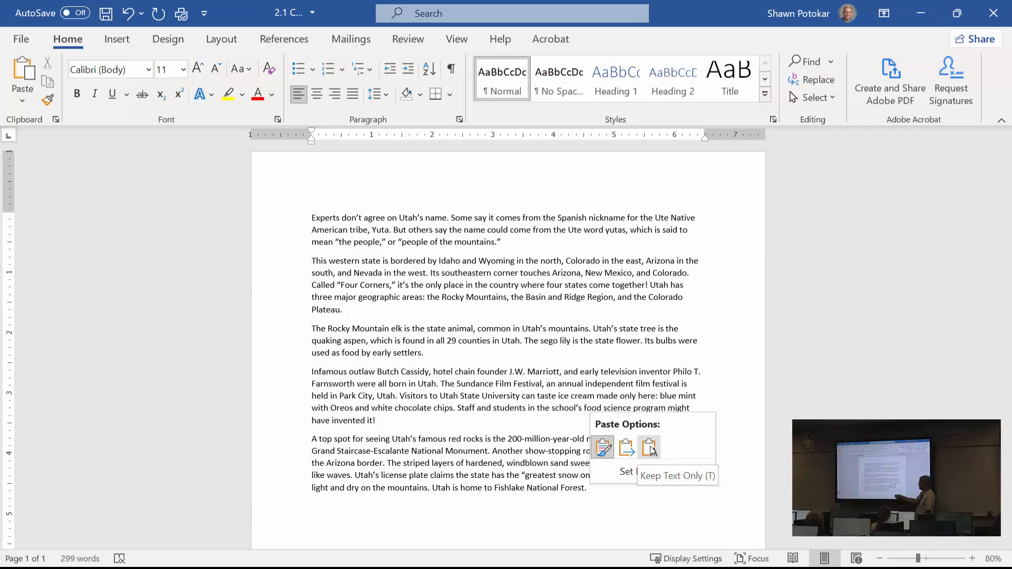
pyautogui.click(652, 450)
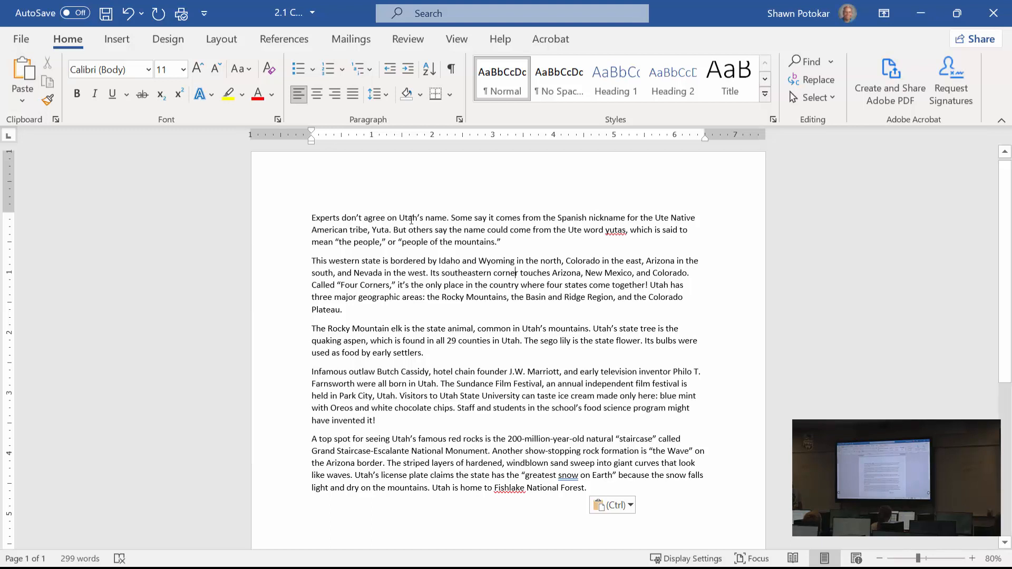
# Step: Select the word "Utah's" in the first paragraph and view the available paste options without applying any
pyautogui.doubleClick(411, 219)
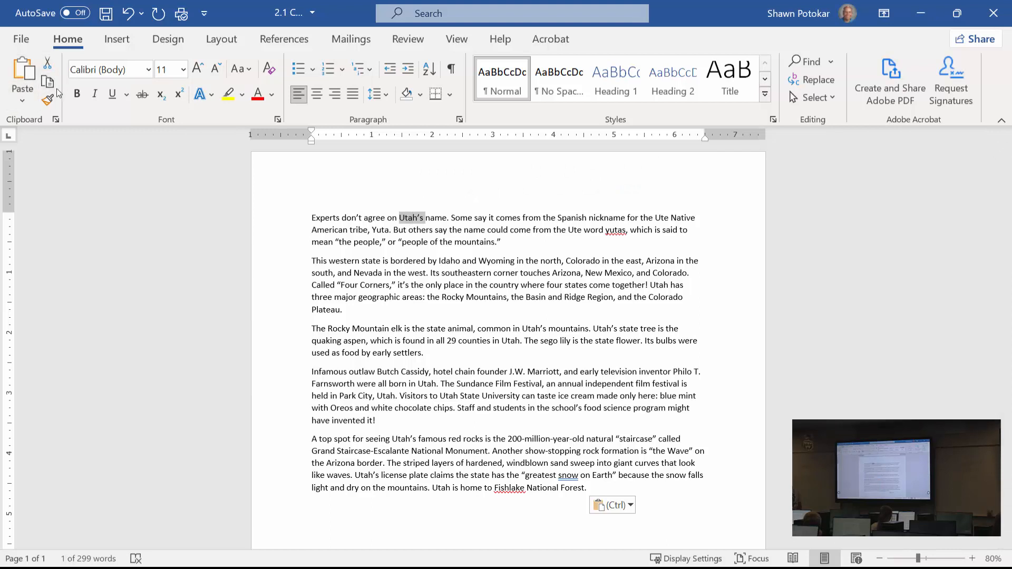
pyautogui.click(25, 100)
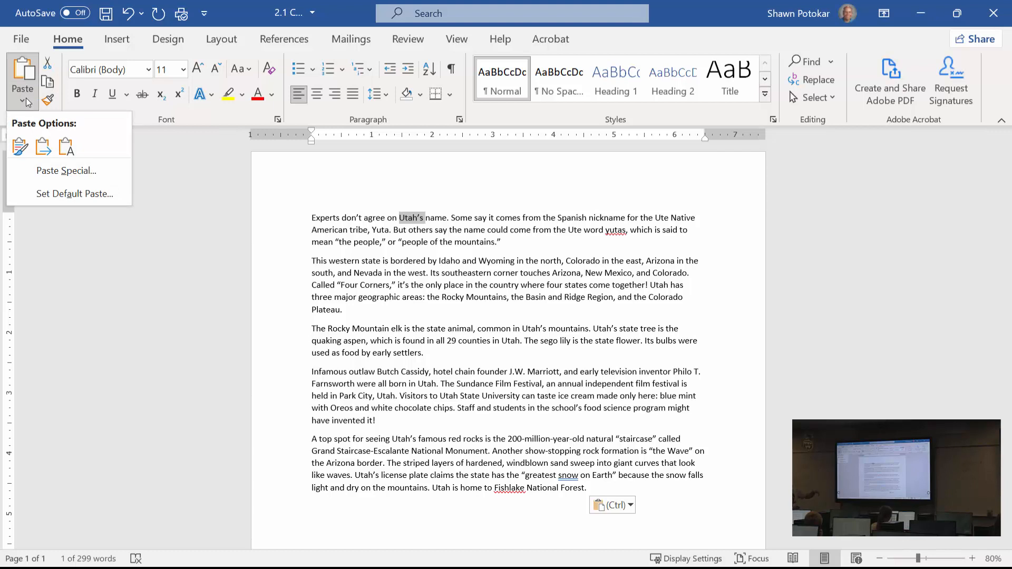
pyautogui.click(25, 100)
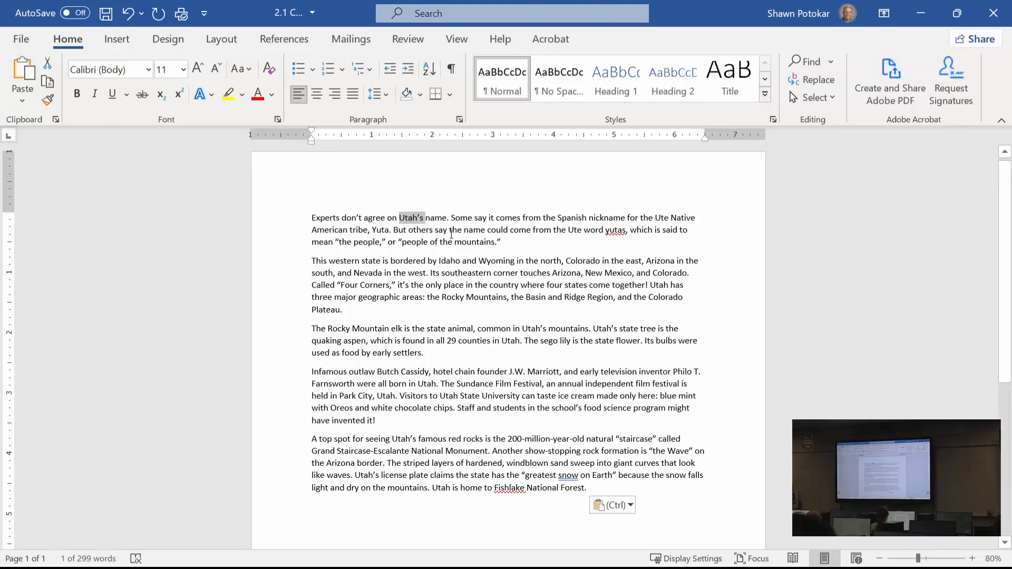
# Step: Select the word "name" in the first paragraph, expand to the whole paragraph and extend the selection through the fourth paragraph
pyautogui.click(472, 229)
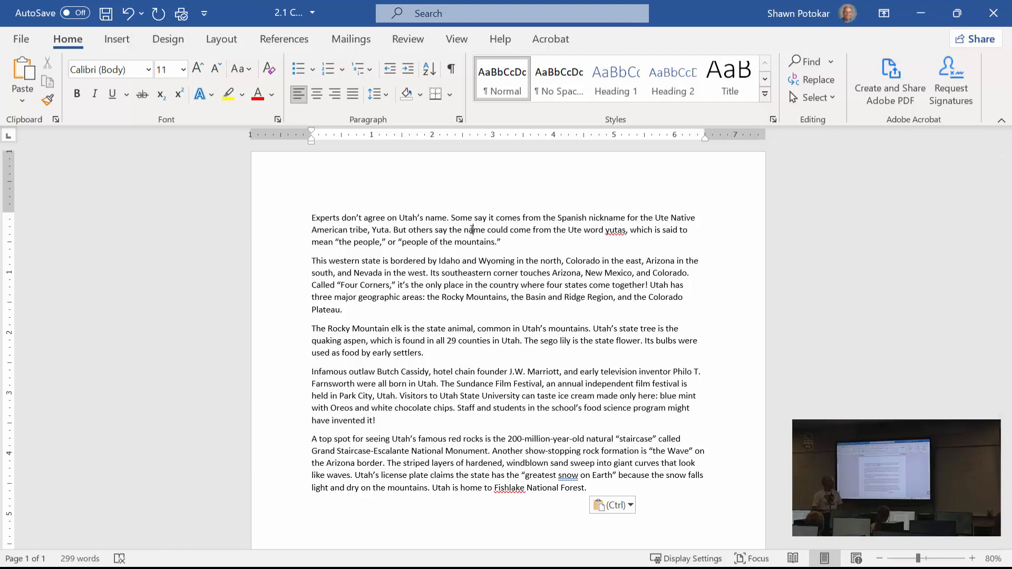
pyautogui.doubleClick(472, 229)
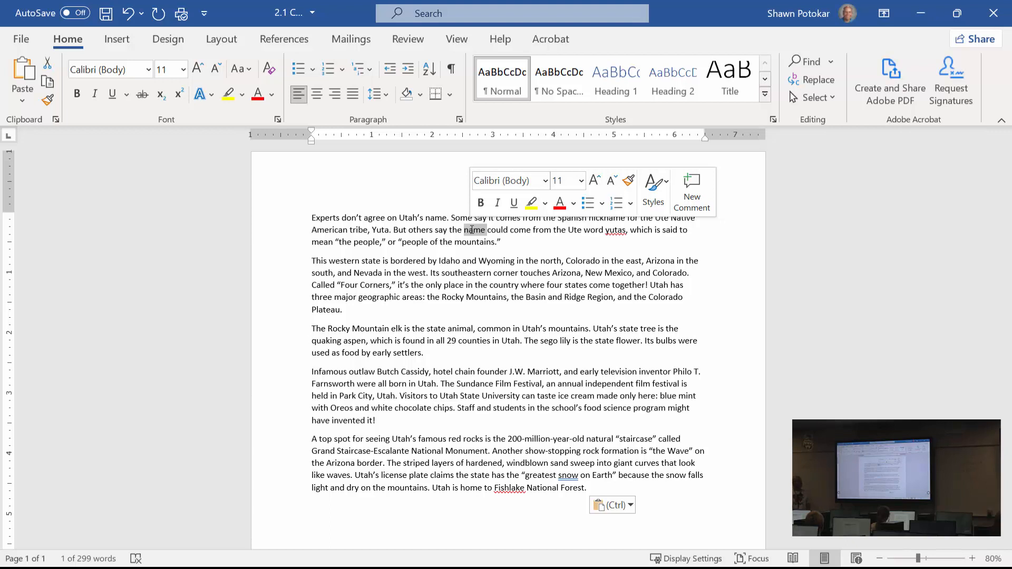
pyautogui.tripleClick(472, 231)
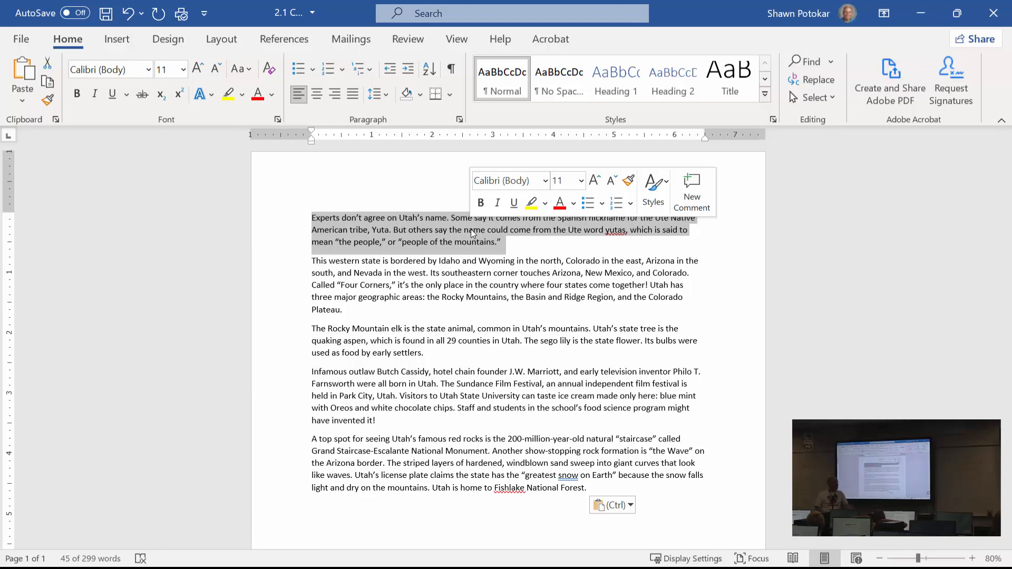
pyautogui.keyDown('shift'); pyautogui.click(487, 395); pyautogui.keyUp('shift')
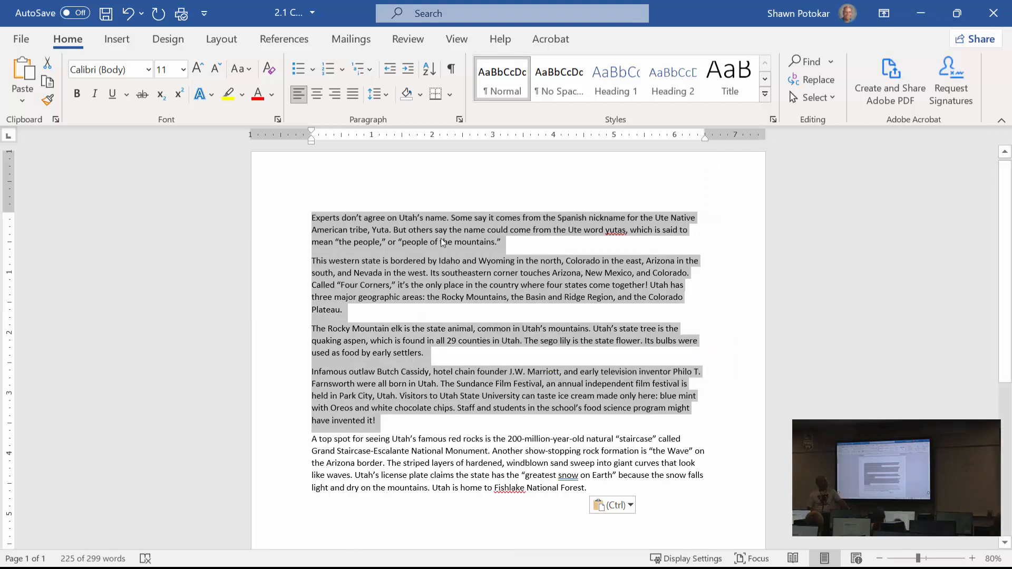
# Step: Select the first and third paragraphs together, leaving the second one out of the selection
pyautogui.tripleClick(441, 221)
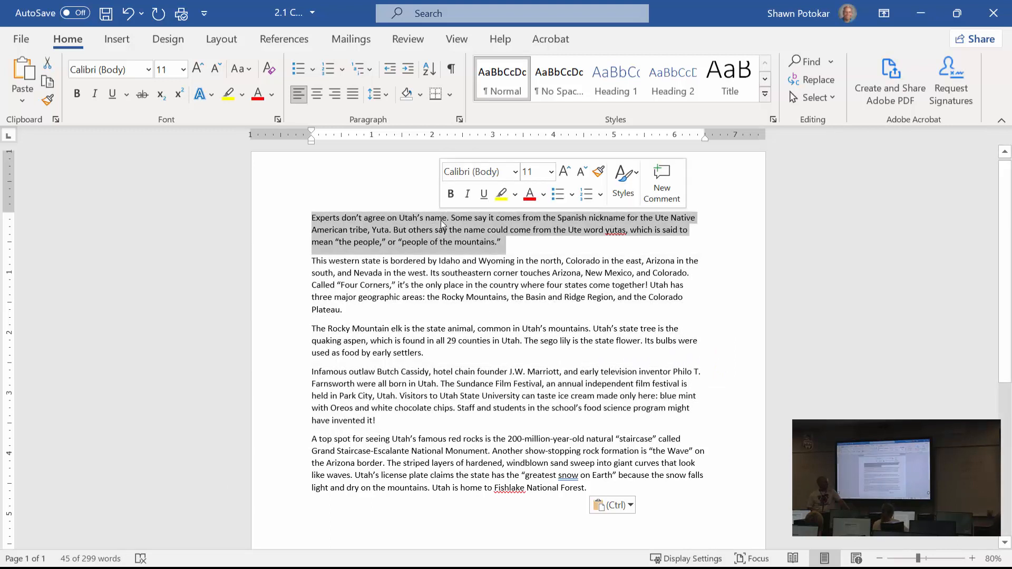
pyautogui.keyDown('ctrl'); pyautogui.tripleClick(446, 333); pyautogui.keyUp('ctrl')
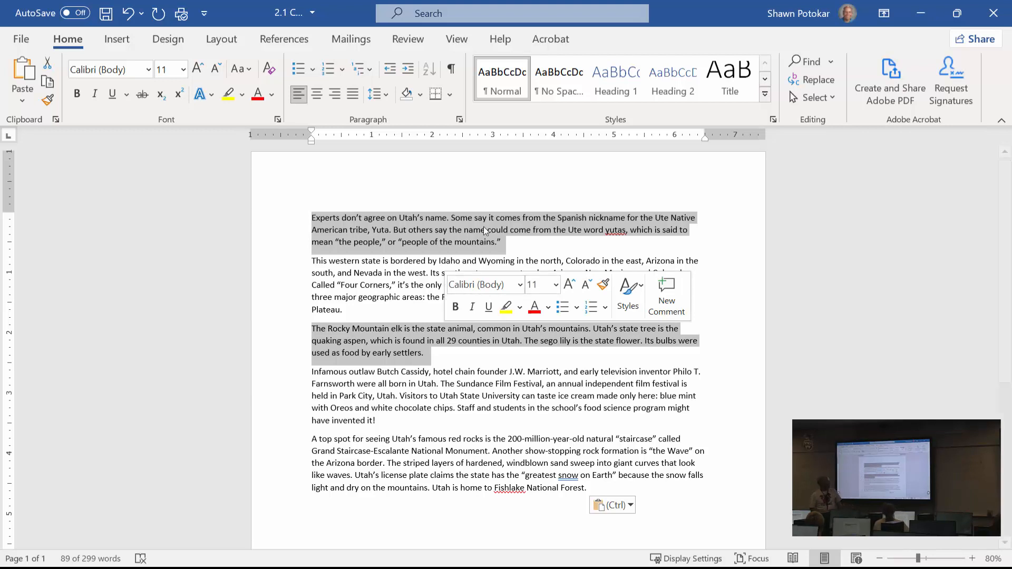
# Step: Move the first paragraph, beginning "Experts don't agree", below the paragraph that begins "This western state"
pyautogui.tripleClick(459, 217)
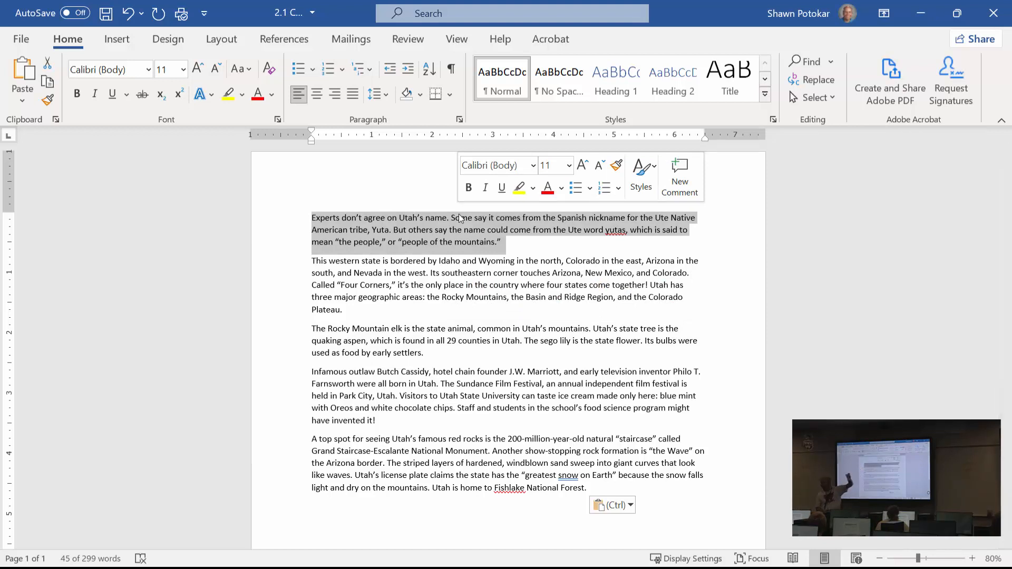
pyautogui.click(442, 272)
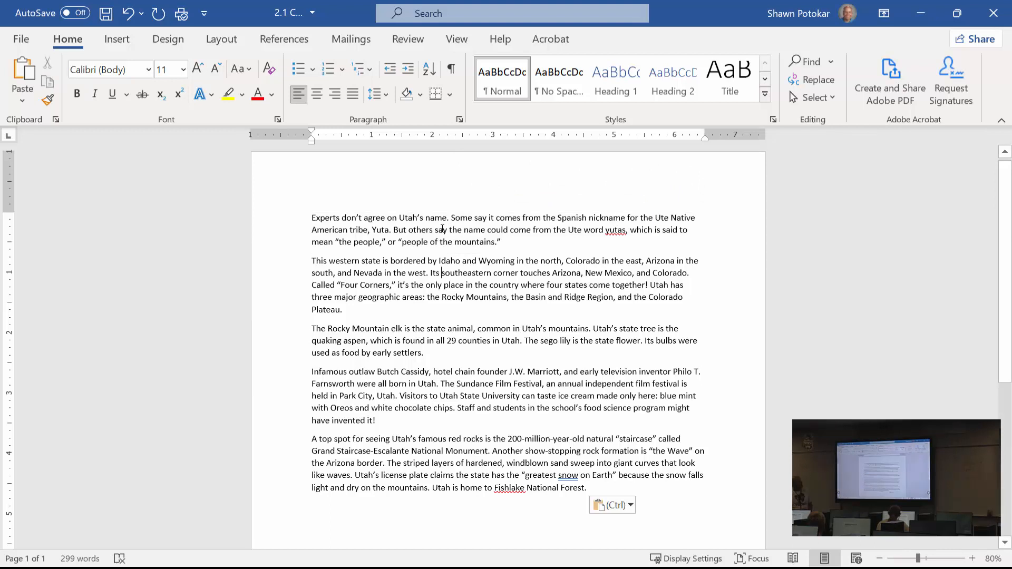
pyautogui.doubleClick(441, 228)
pyautogui.tripleClick(442, 228)
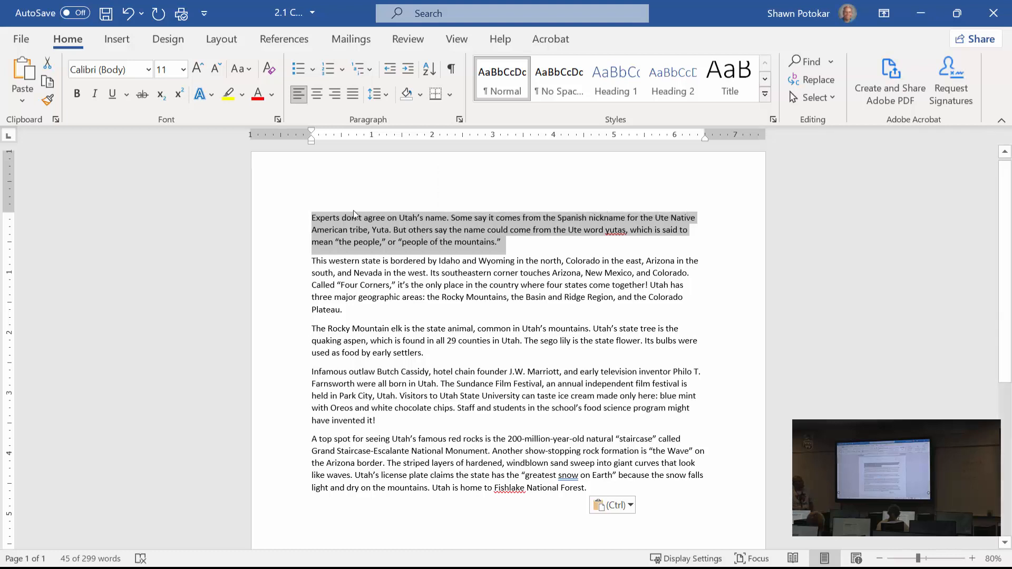
pyautogui.moveTo(357, 224); pyautogui.dragTo(316, 330)
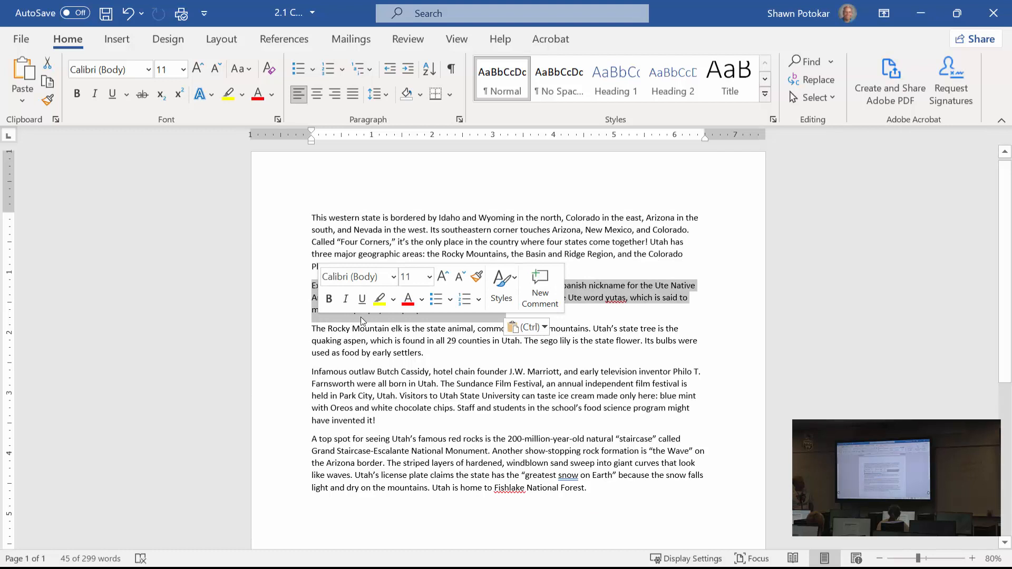
pyautogui.click(361, 317)
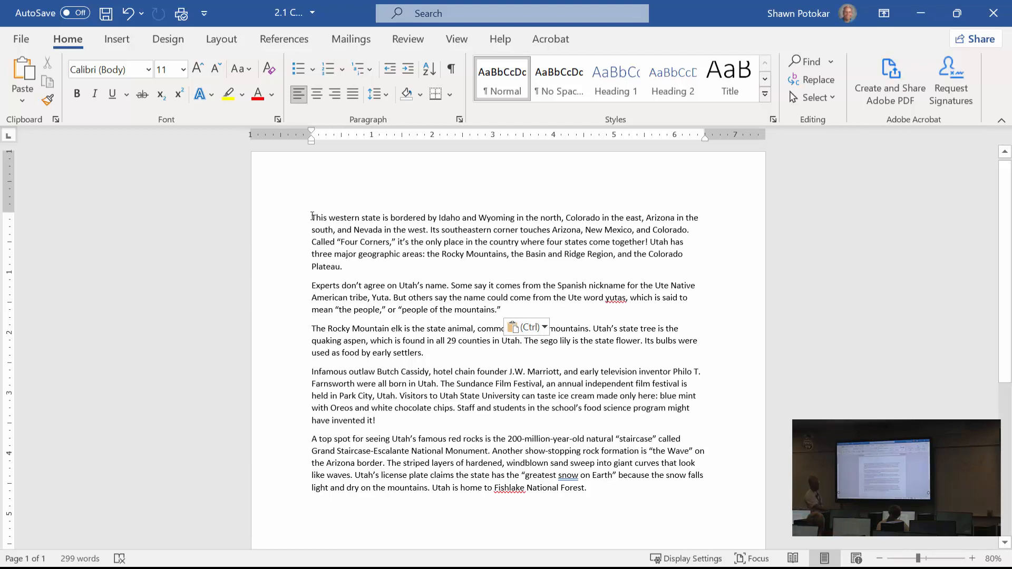
# Step: Add the title "Utah Facts" on its own line above the first paragraph and set its font to Bowlby One
pyautogui.hotkey('ctrl', 'z')
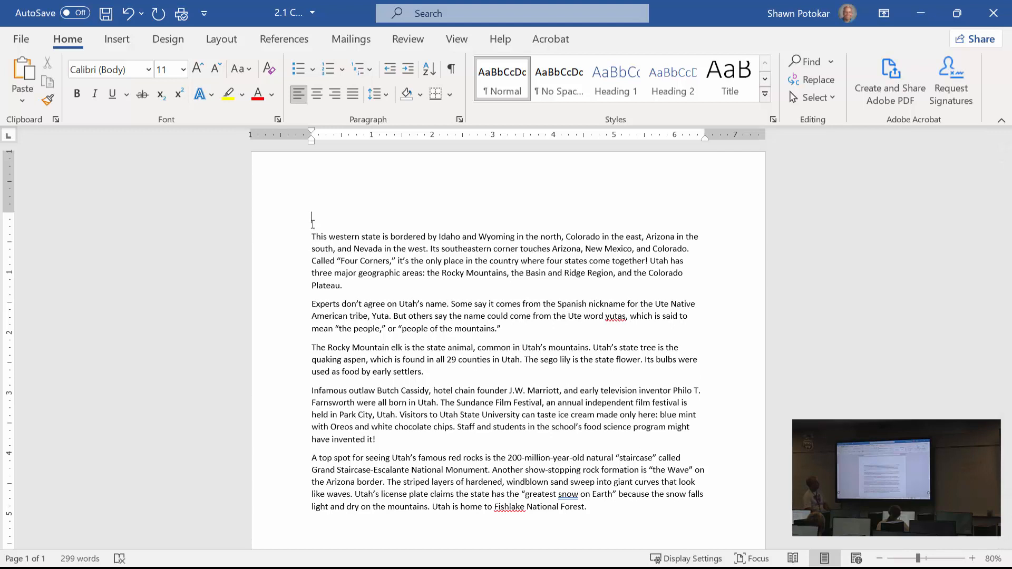
pyautogui.write('Utah Facts')
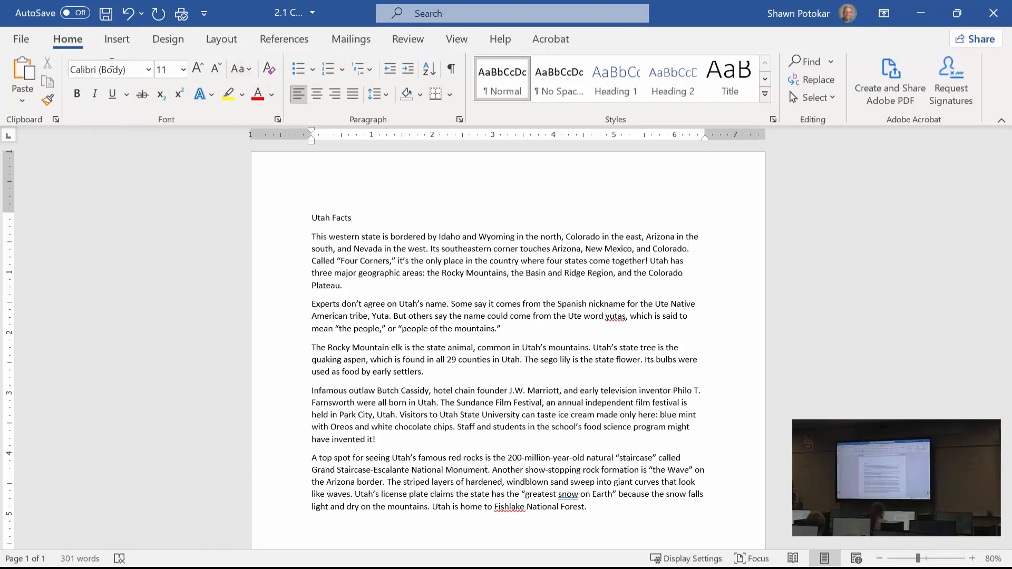
pyautogui.tripleClick(341, 218)
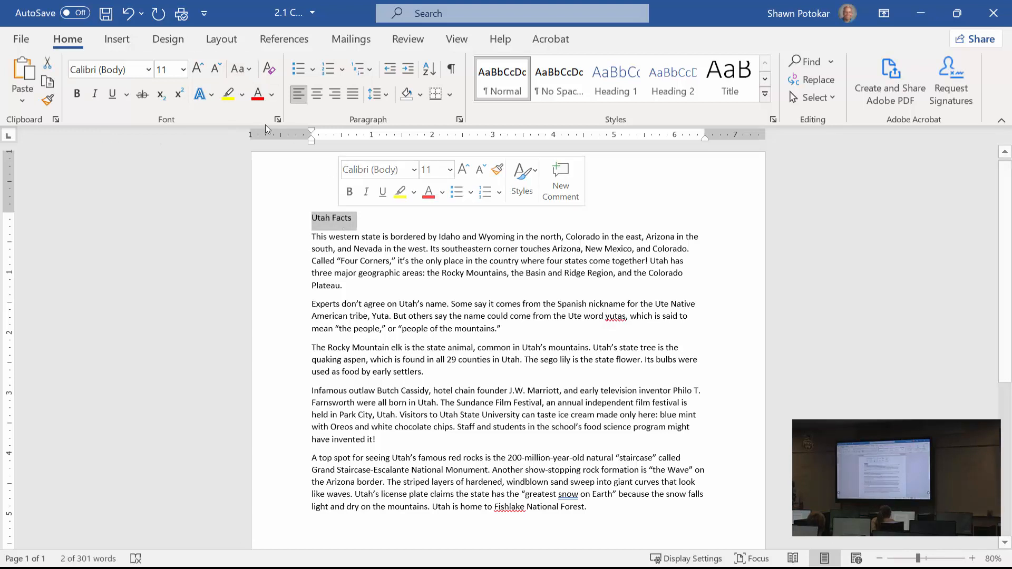
pyautogui.click(149, 69)
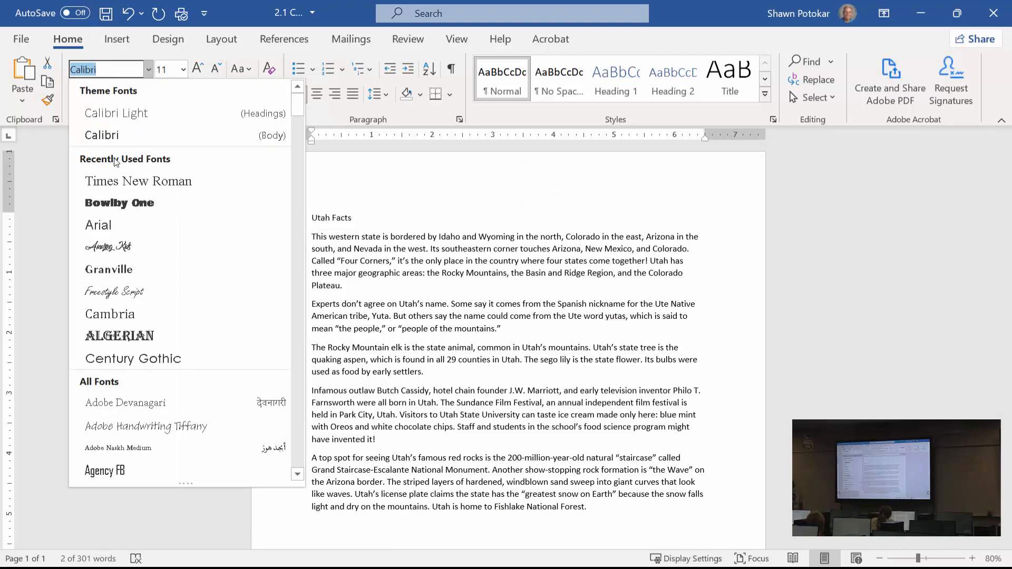
pyautogui.click(103, 203)
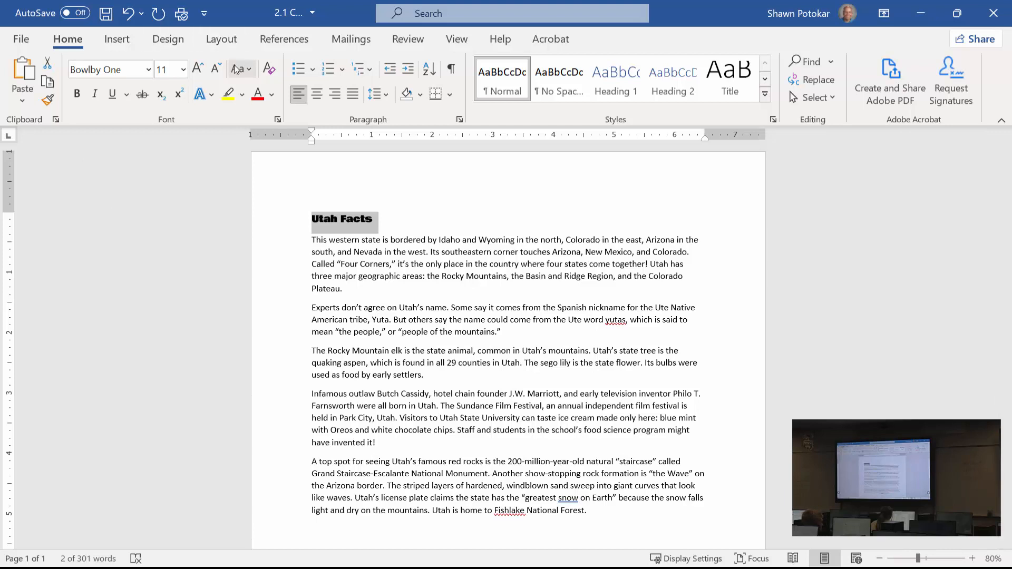
# Step: Enlarge the "Utah Facts" title to 48 pt and change its case to UPPERCASE
pyautogui.click(182, 73)
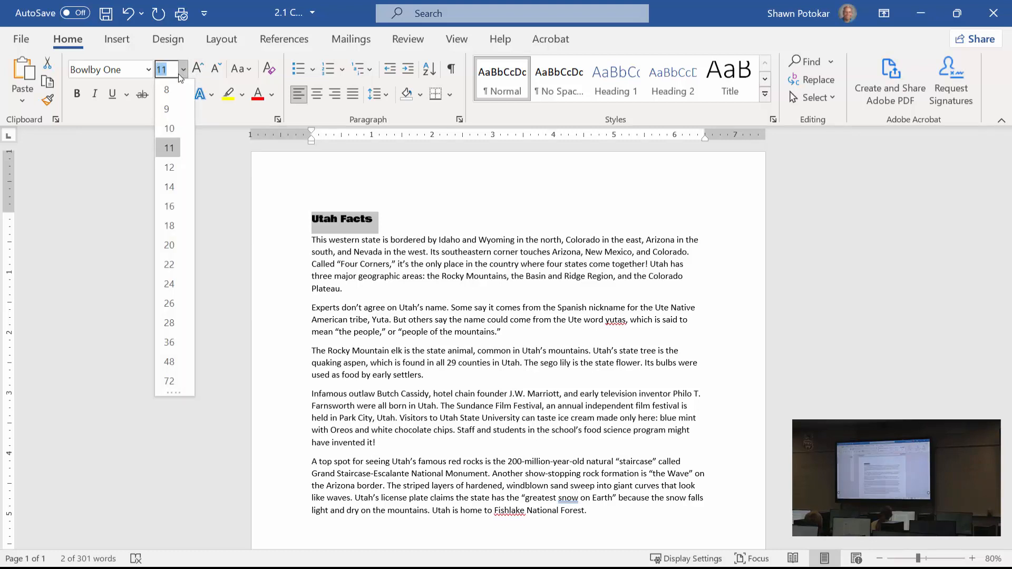
pyautogui.click(182, 74)
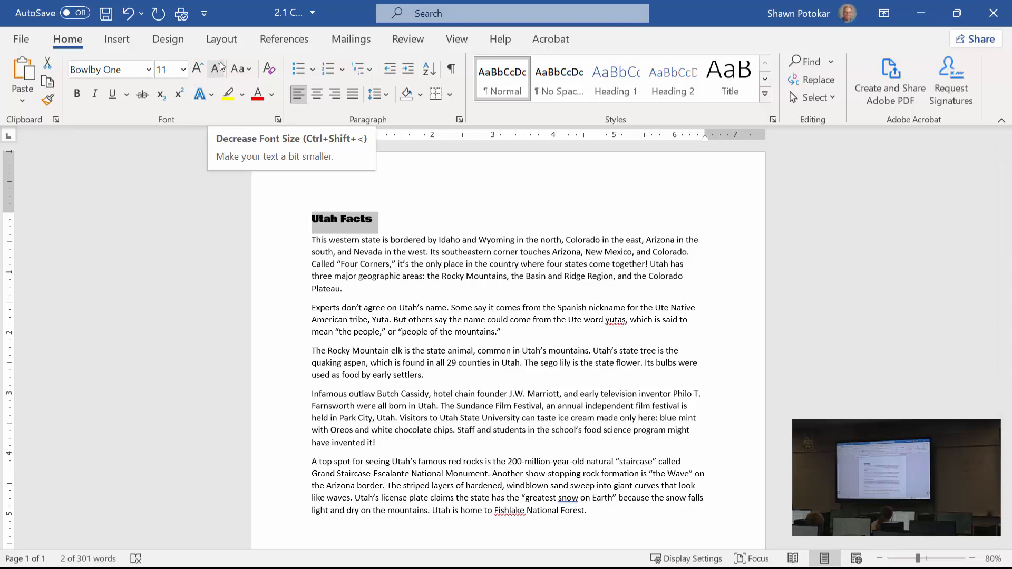
pyautogui.click(197, 69)
pyautogui.click(197, 69)
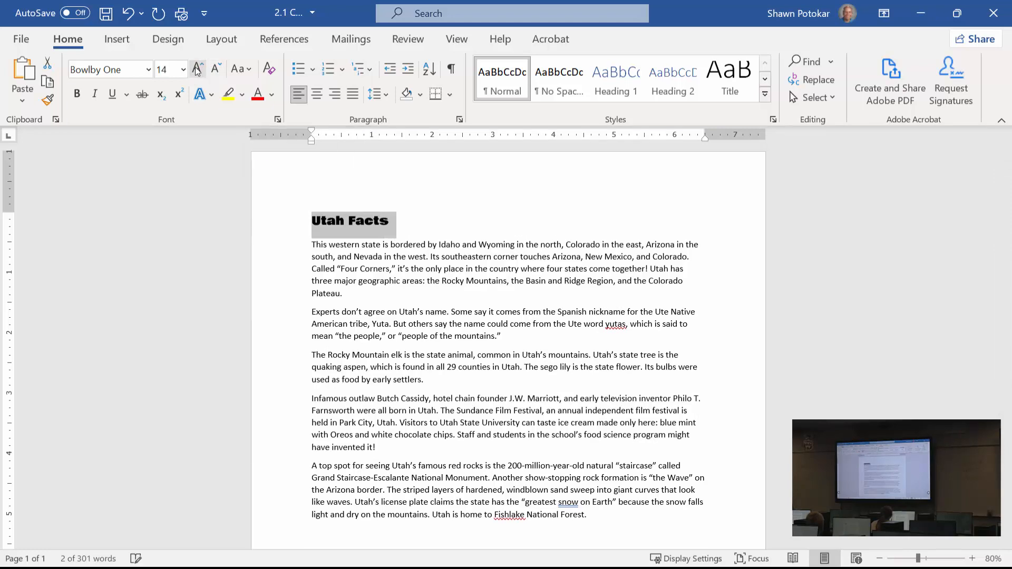
pyautogui.doubleClick(197, 69)
pyautogui.doubleClick(197, 69)
pyautogui.tripleClick(197, 69)
pyautogui.doubleClick(197, 69)
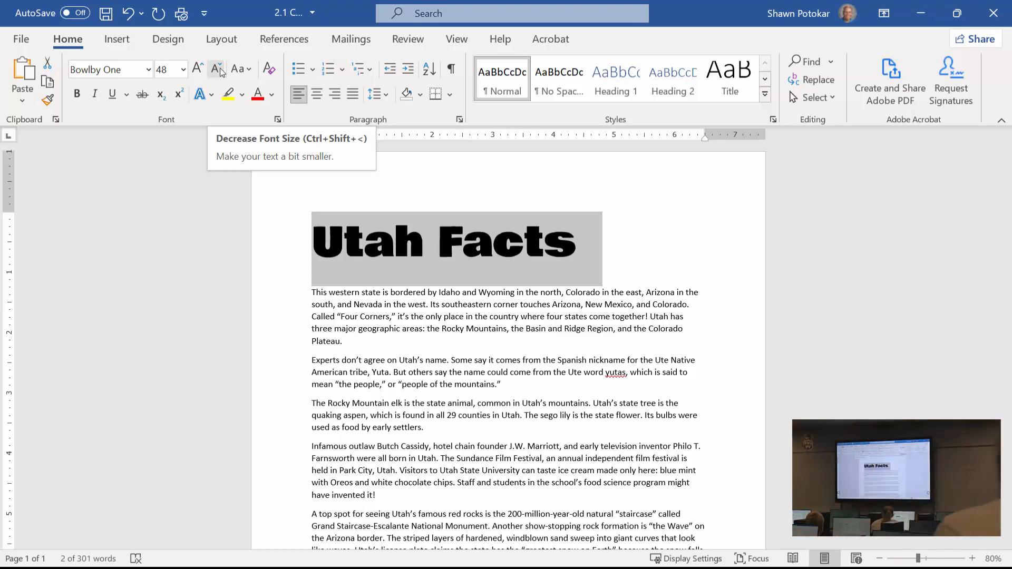
pyautogui.click(254, 73)
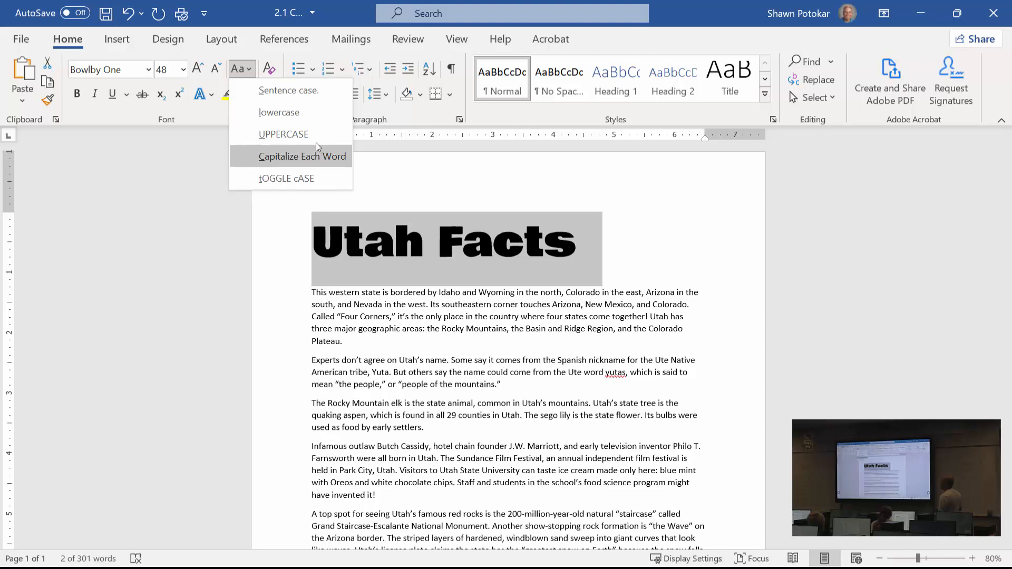
pyautogui.click(300, 135)
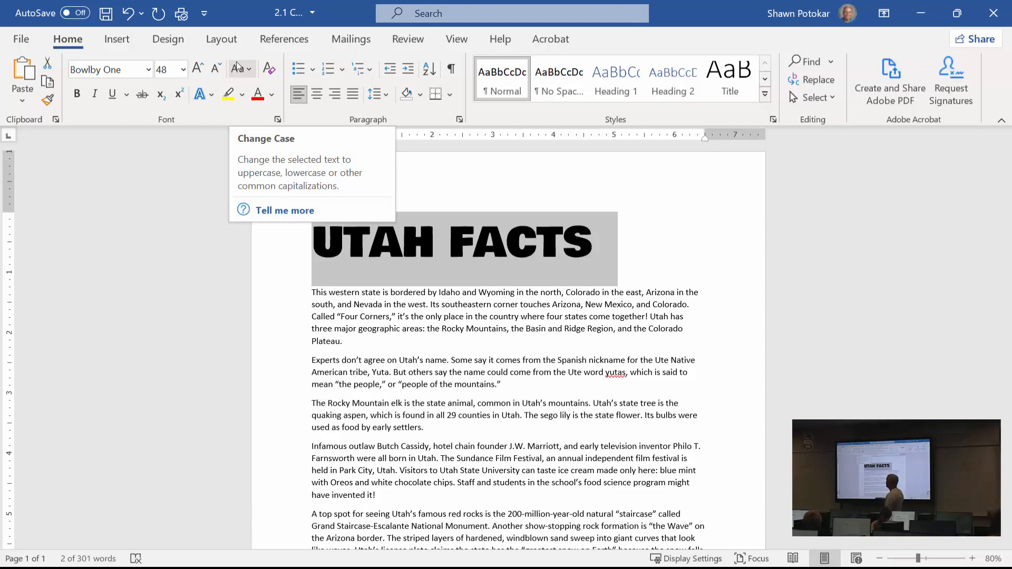
# Step: Try clearing all formatting from the title and undo it
pyautogui.click(252, 71)
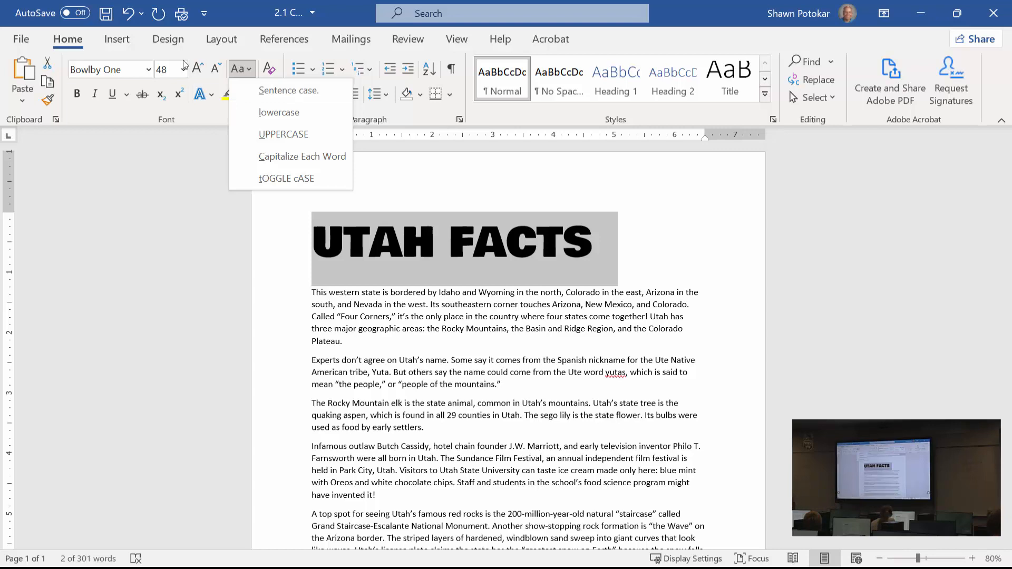
pyautogui.click(271, 73)
pyautogui.click(271, 73)
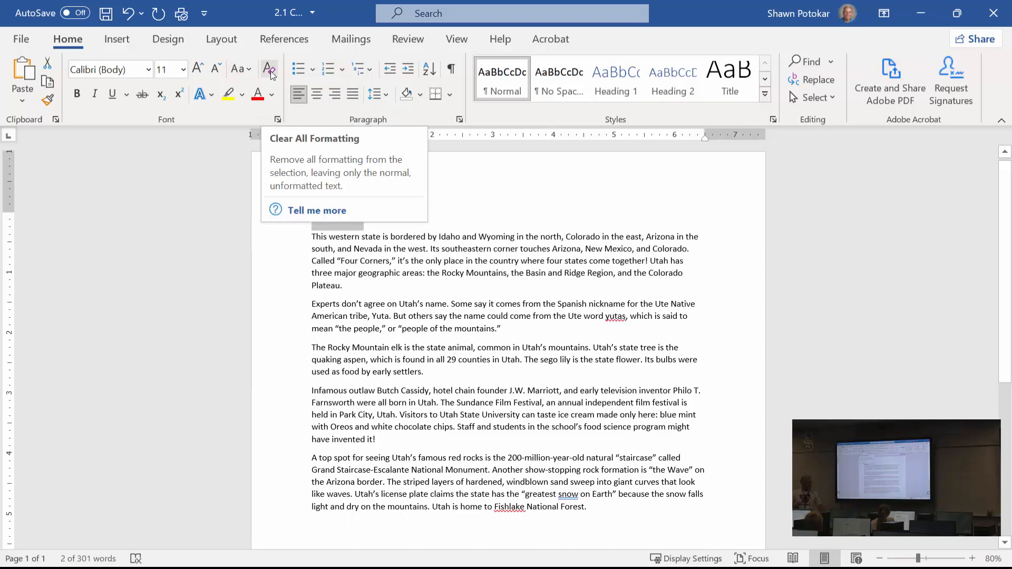
pyautogui.hotkey('ctrl', 'z')
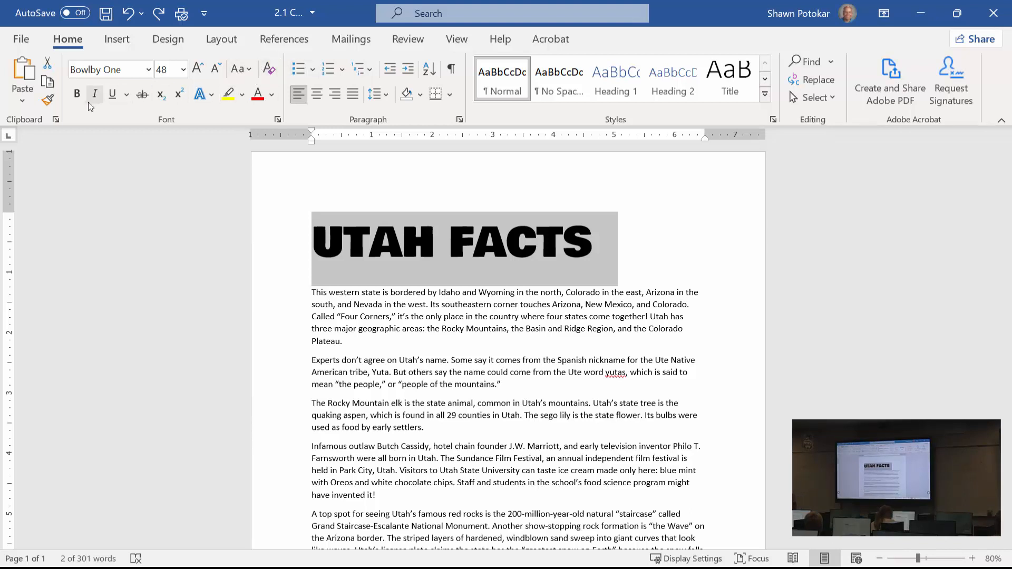
# Step: View the underline styles, and try strikethrough and subscript on the title, turning each one off again
pyautogui.click(128, 96)
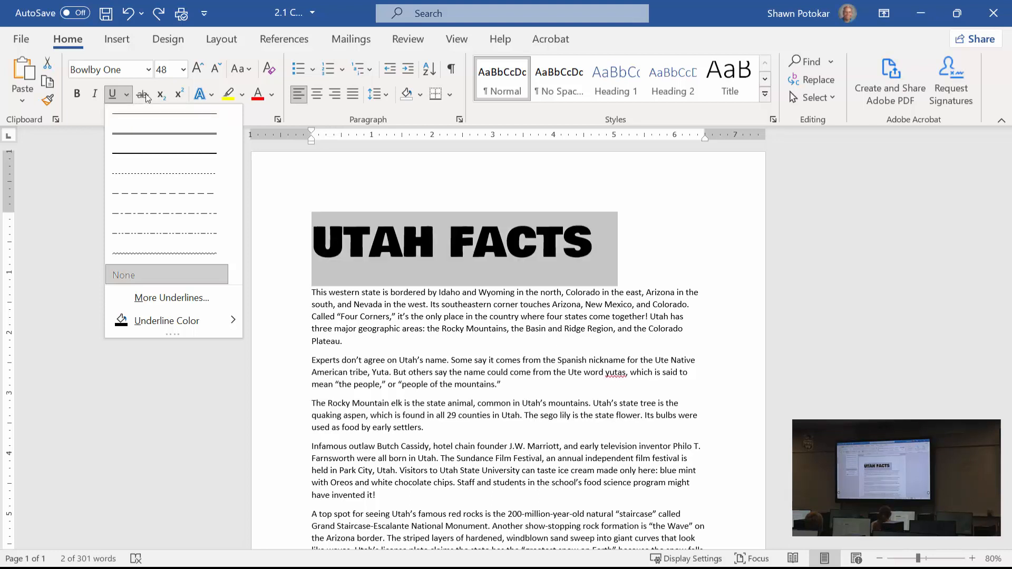
pyautogui.click(143, 98)
pyautogui.click(147, 98)
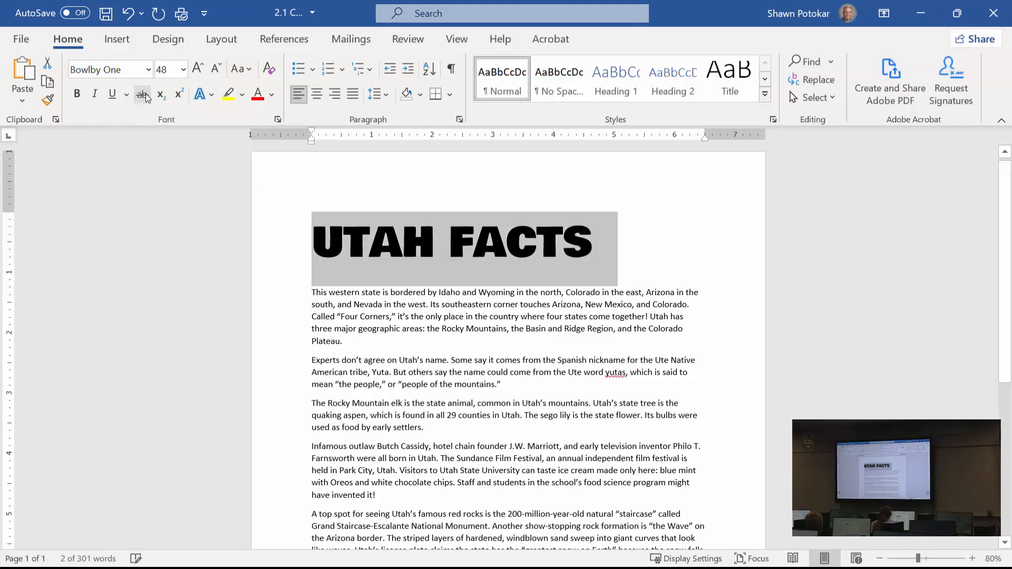
pyautogui.click(147, 98)
pyautogui.click(147, 98)
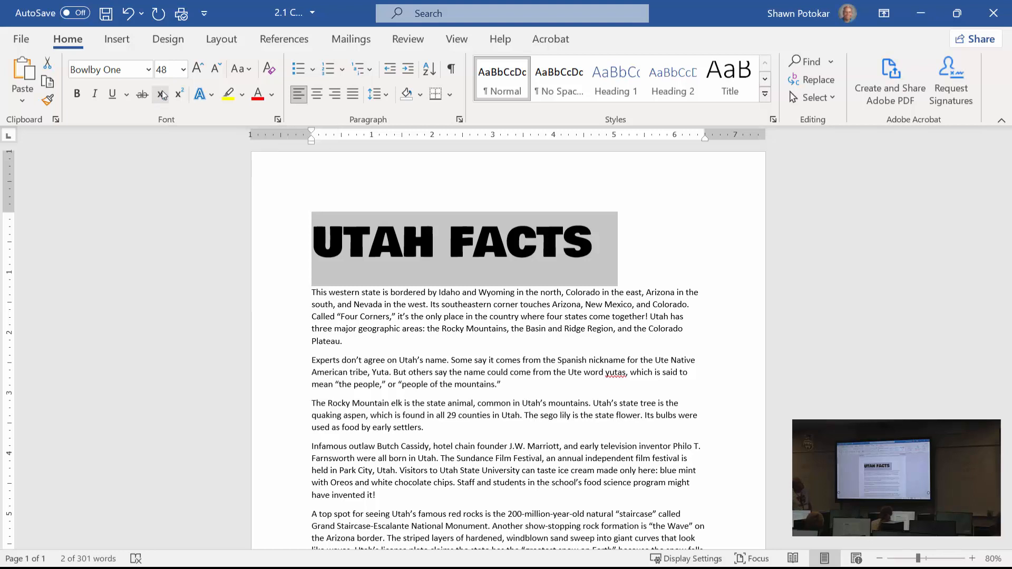
pyautogui.click(163, 95)
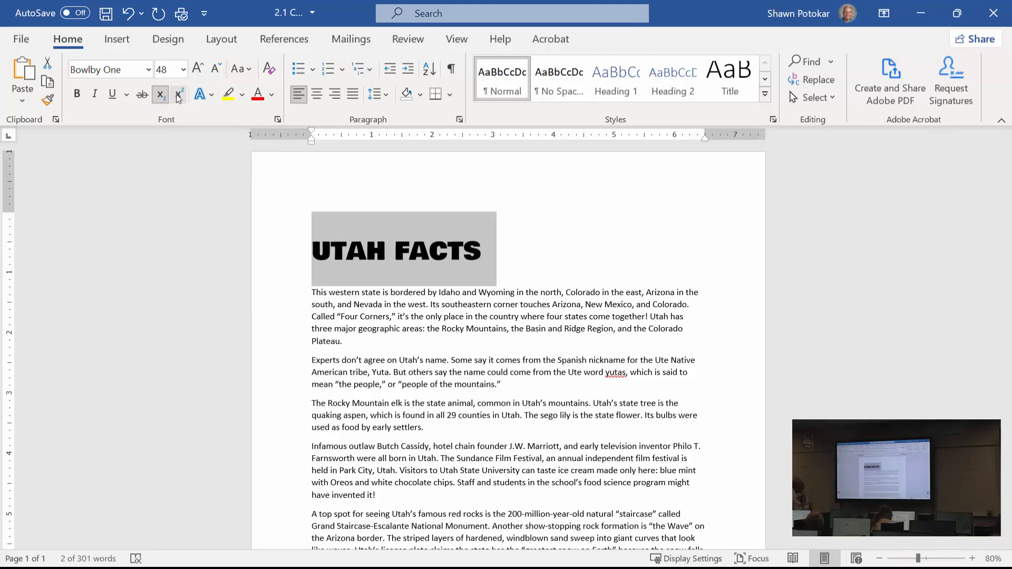
pyautogui.click(166, 94)
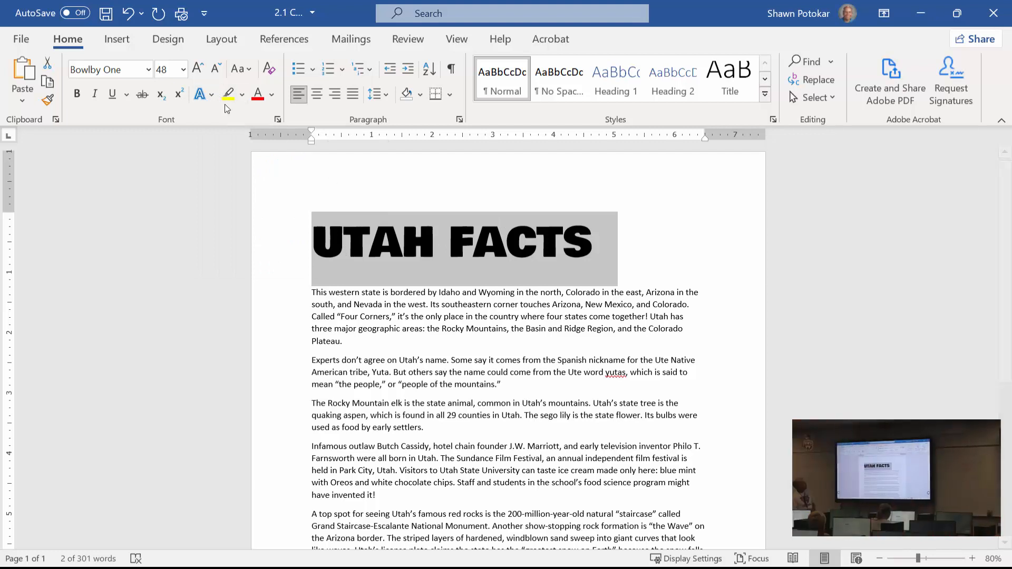
# Step: Apply the text effect with an orange outline, white fill and shadow to the title
pyautogui.click(211, 96)
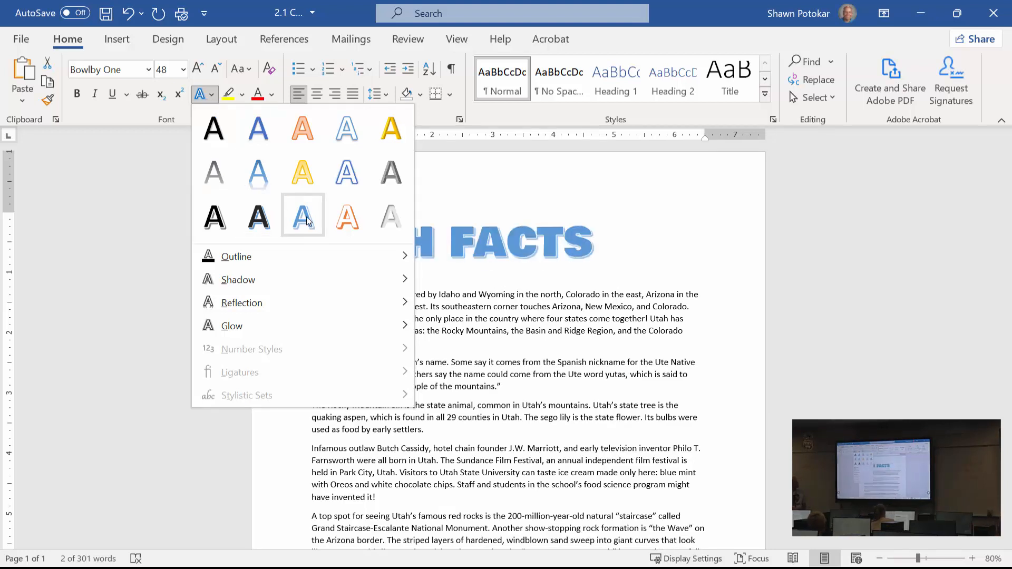
pyautogui.click(343, 222)
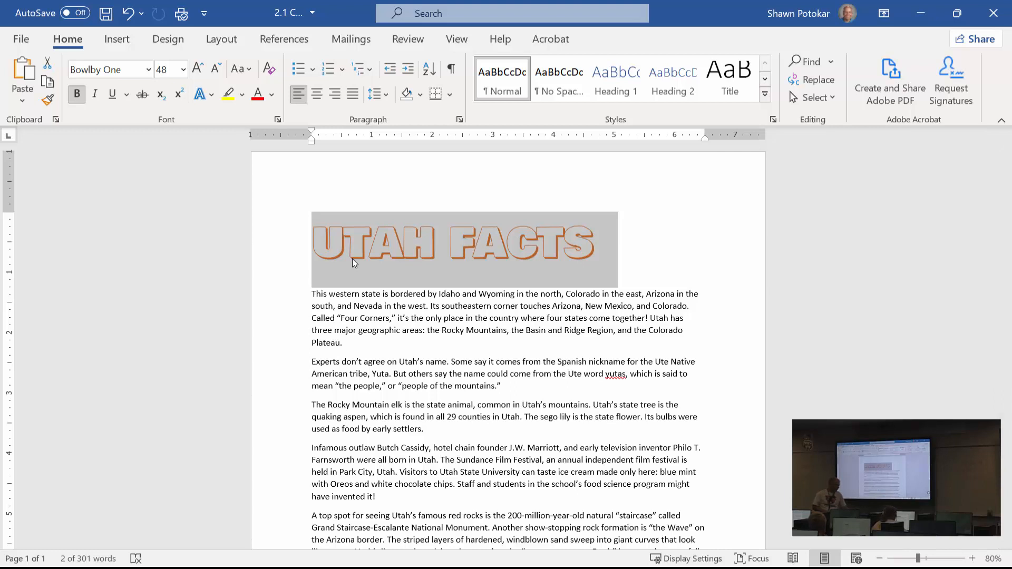
pyautogui.click(420, 307)
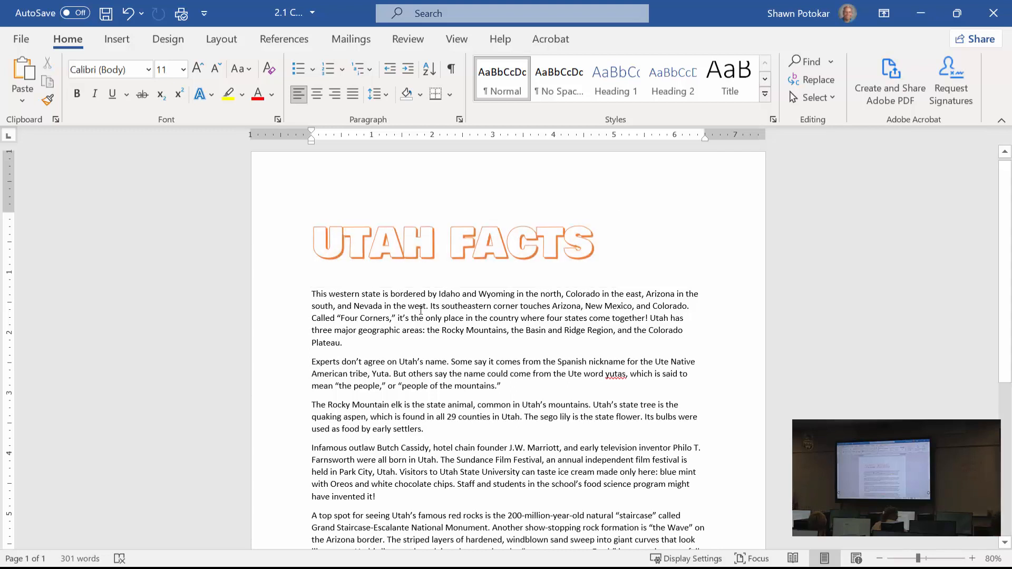
# Step: Format the paragraph below the title in Freestyle Script, with a dark orange font color and bold
pyautogui.tripleClick(420, 308)
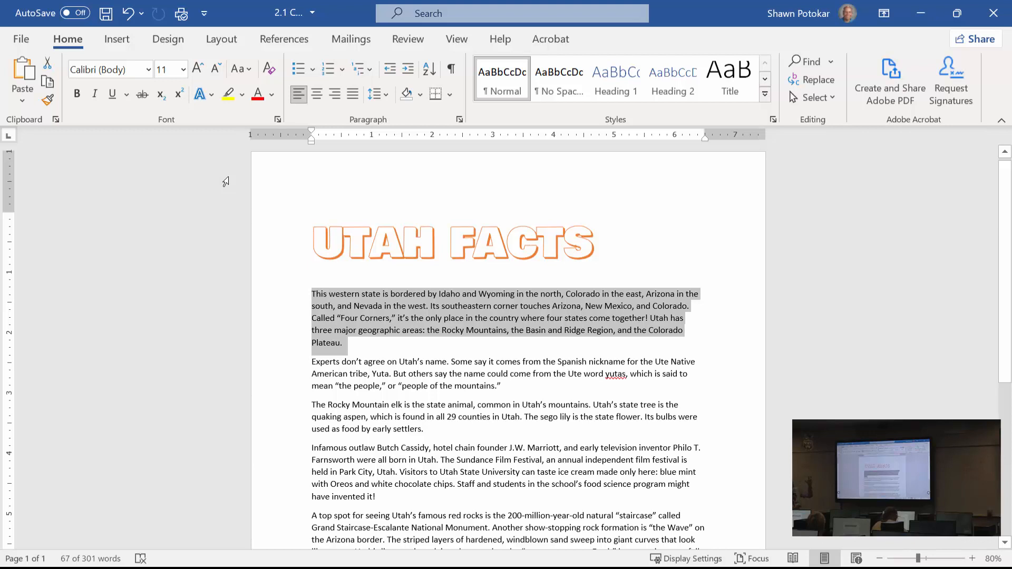
pyautogui.click(148, 74)
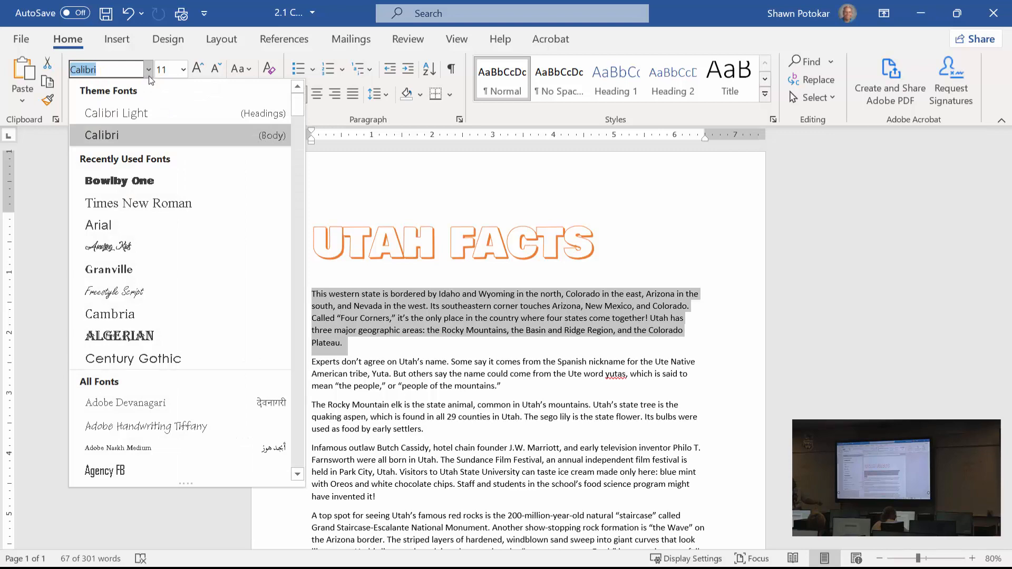
pyautogui.click(136, 291)
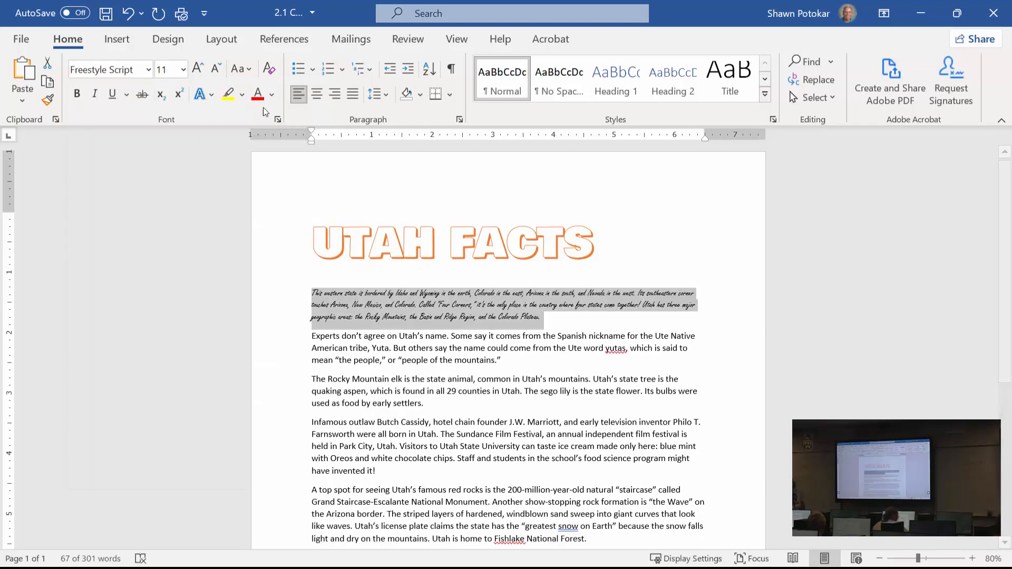
pyautogui.click(272, 95)
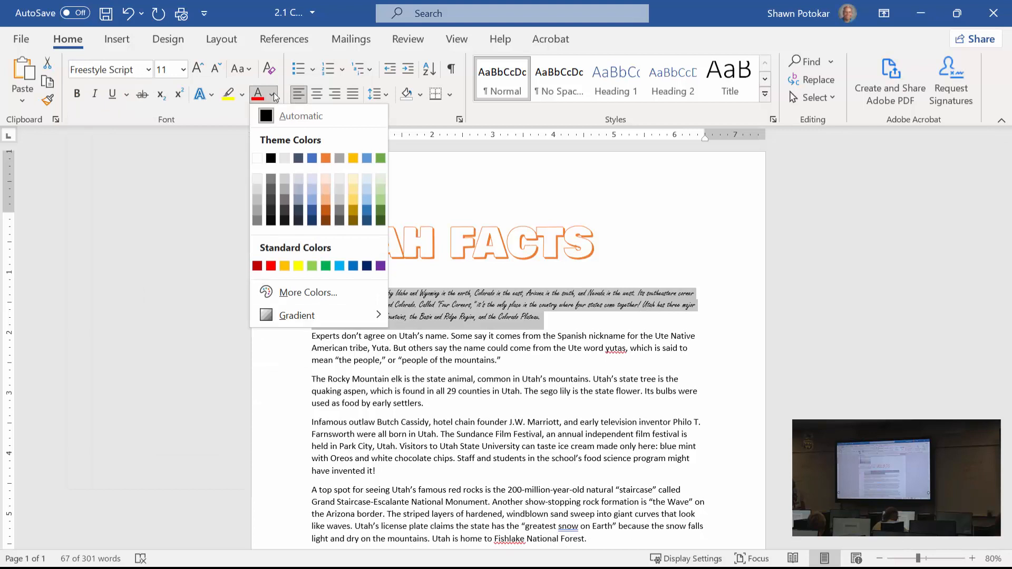
pyautogui.click(327, 216)
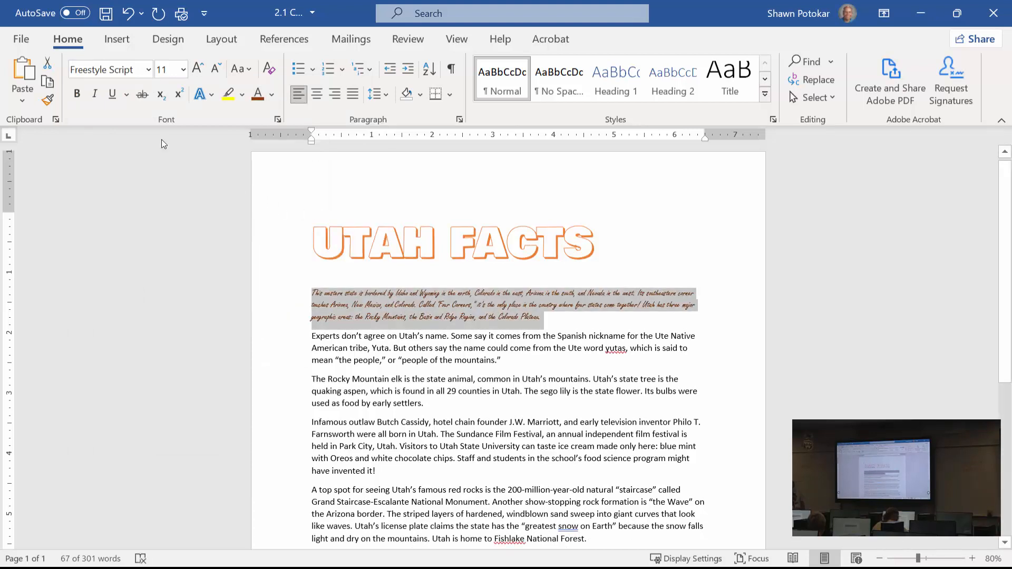
pyautogui.click(78, 95)
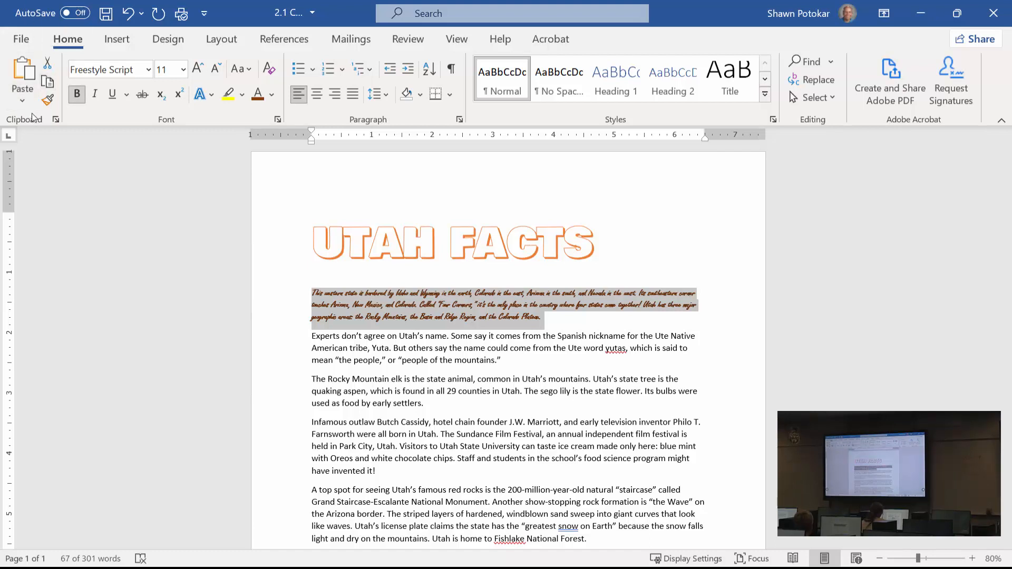
# Step: Copy the first paragraph's formatting with the Format Painter onto several phrases and the whole "Infamous outlaw" paragraph, and turn the painter off
pyautogui.click(47, 100)
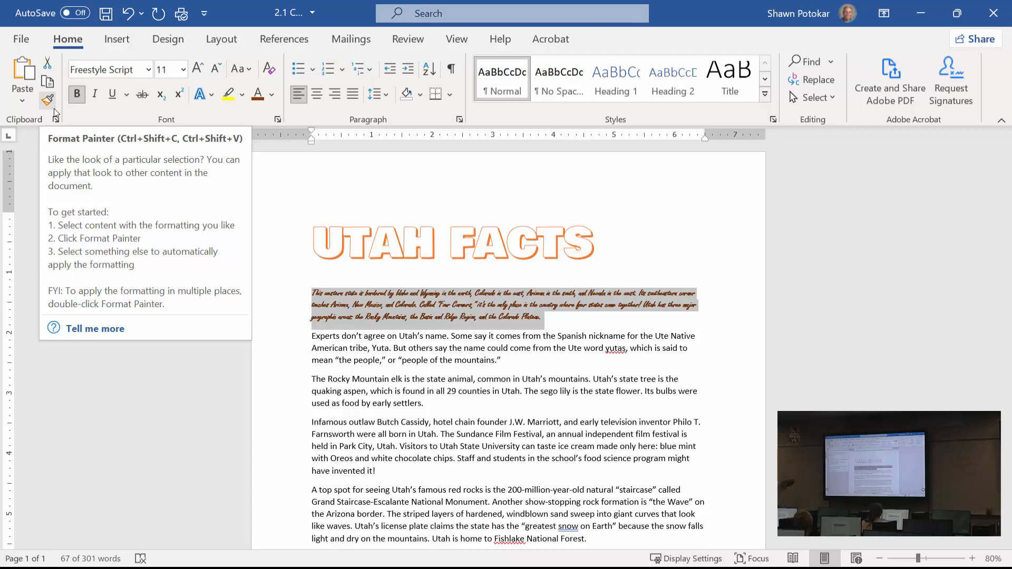
pyautogui.click(55, 110)
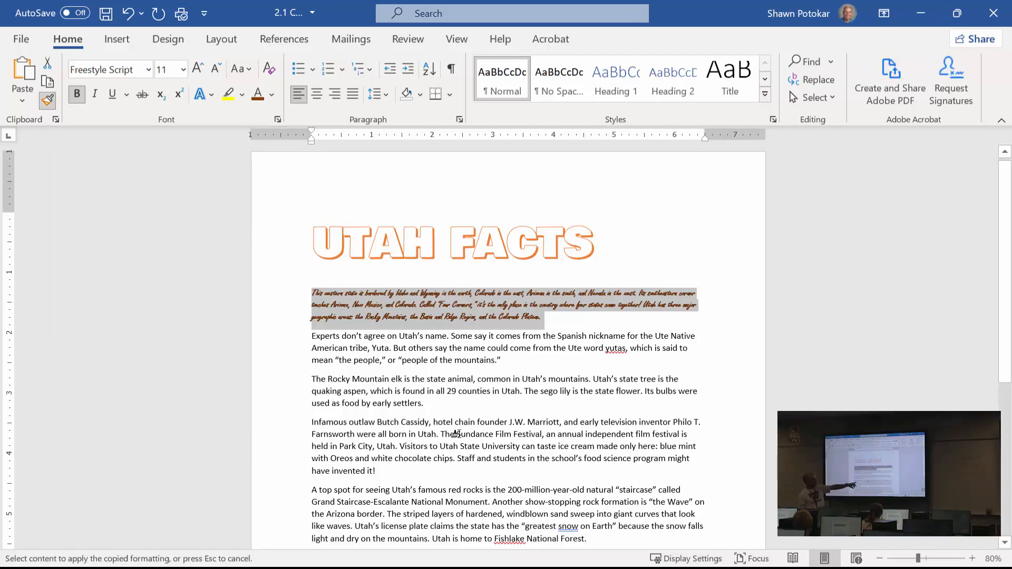
pyautogui.click(385, 422)
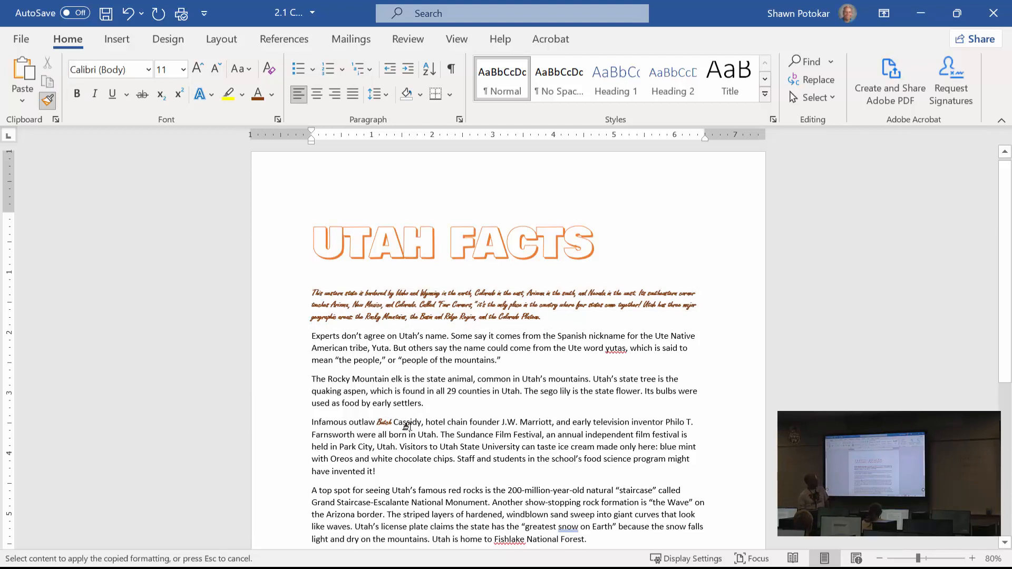
pyautogui.click(404, 424)
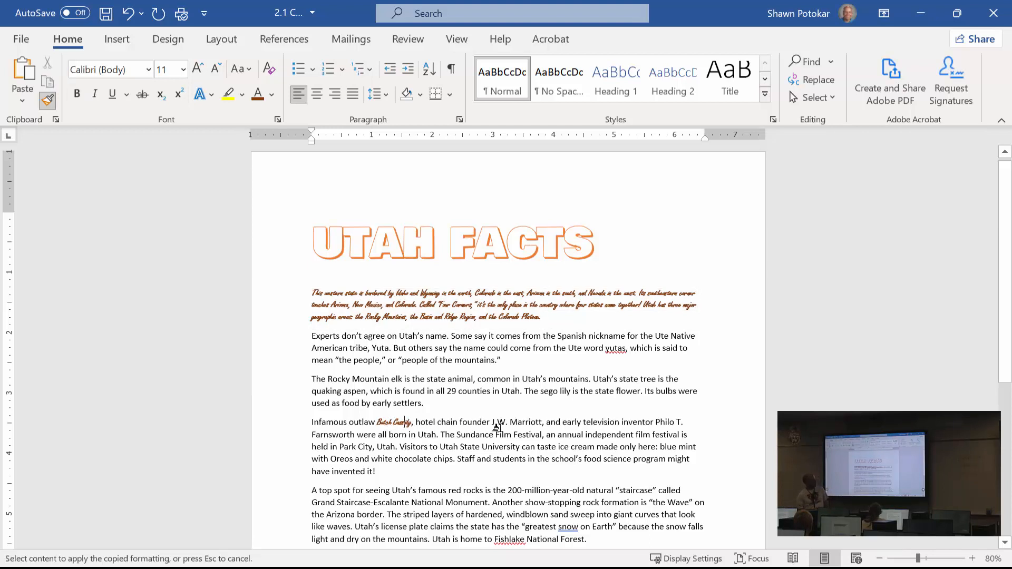
pyautogui.moveTo(523, 422)
pyautogui.mouseDown()
pyautogui.moveTo(545, 422)
pyautogui.moveTo(458, 422)
pyautogui.mouseUp()
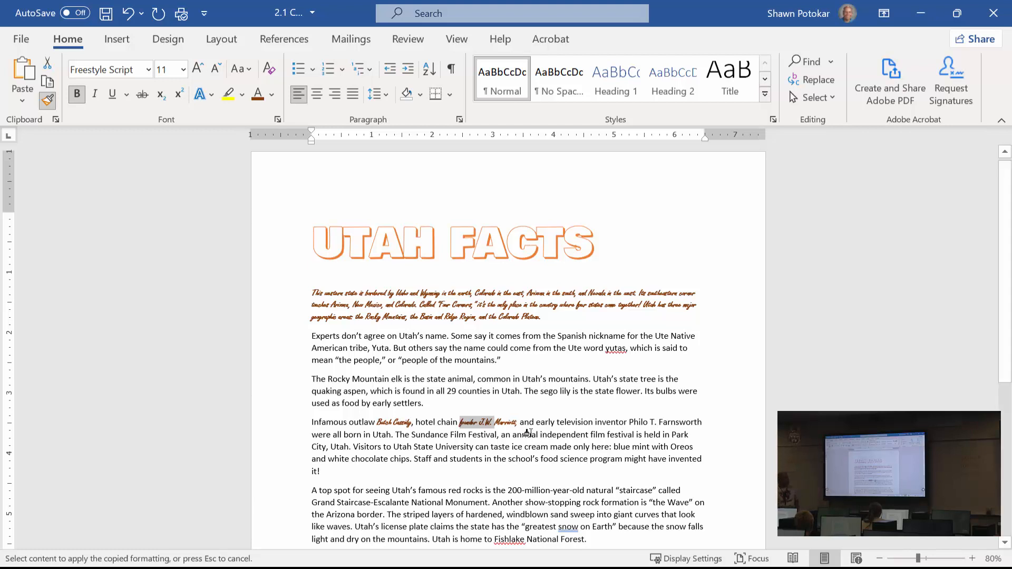
pyautogui.tripleClick(531, 434)
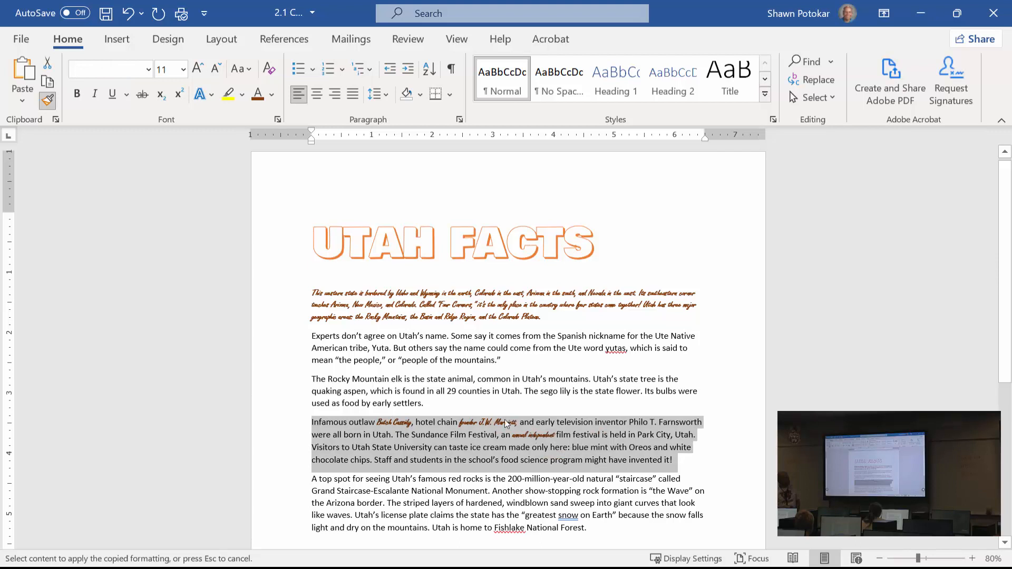
pyautogui.click(491, 416)
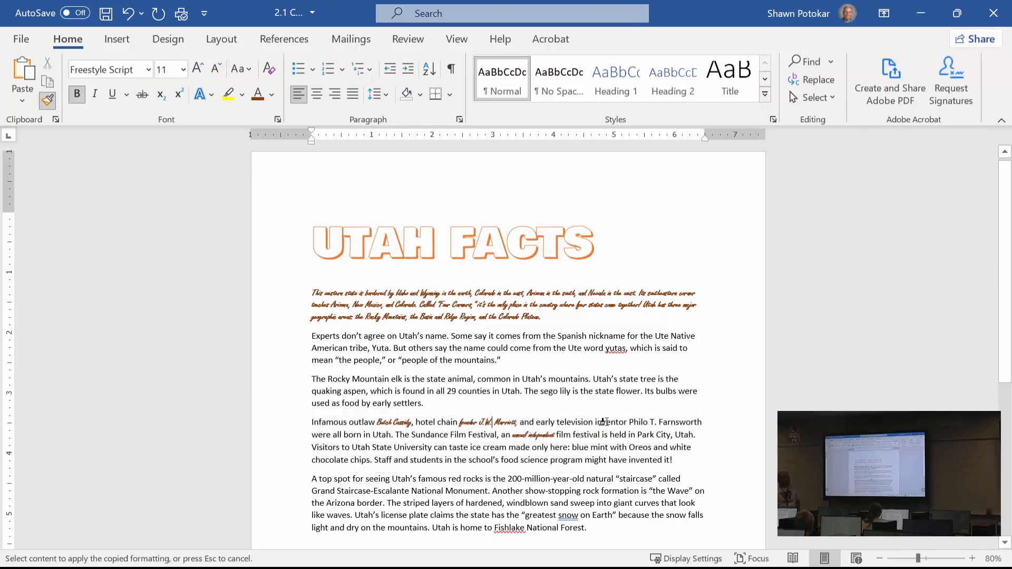
pyautogui.moveTo(672, 460)
pyautogui.mouseDown()
pyautogui.moveTo(498, 429)
pyautogui.moveTo(304, 420)
pyautogui.mouseUp()
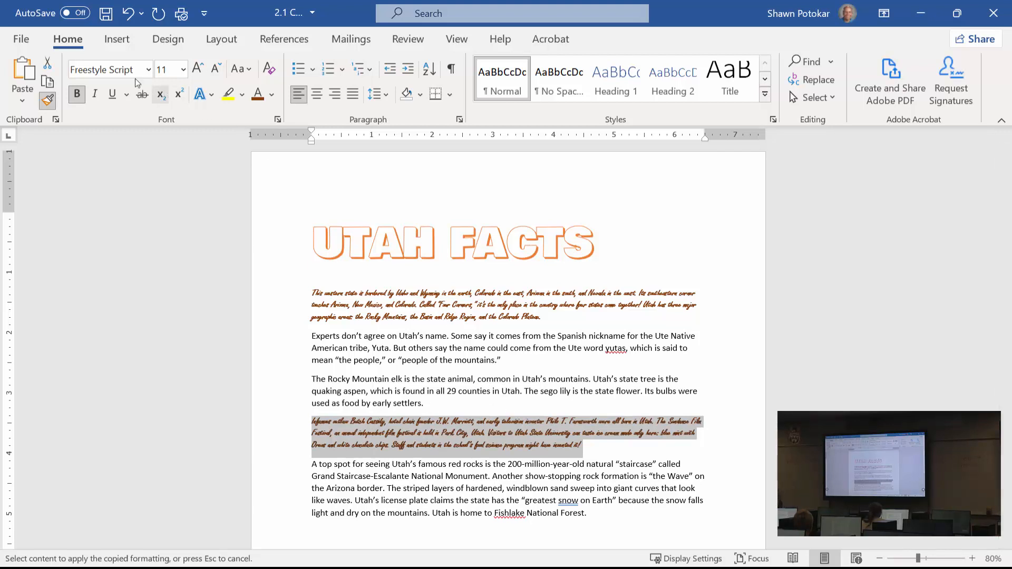
pyautogui.click(47, 101)
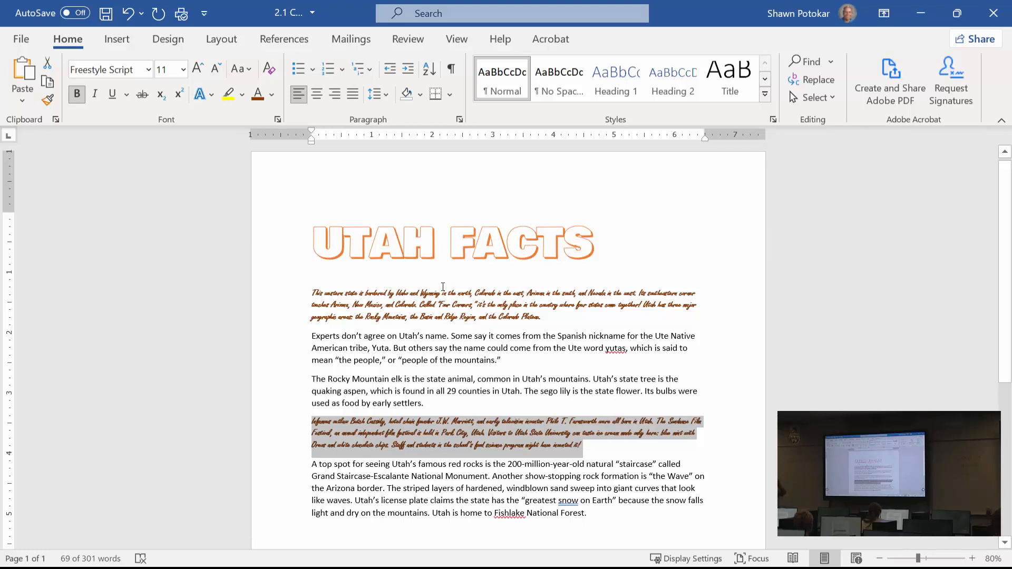
# Step: Try copying the formatting of "Colorado" in the first paragraph onto the single word "others" in the second paragraph, and undo it
pyautogui.doubleClick(437, 303)
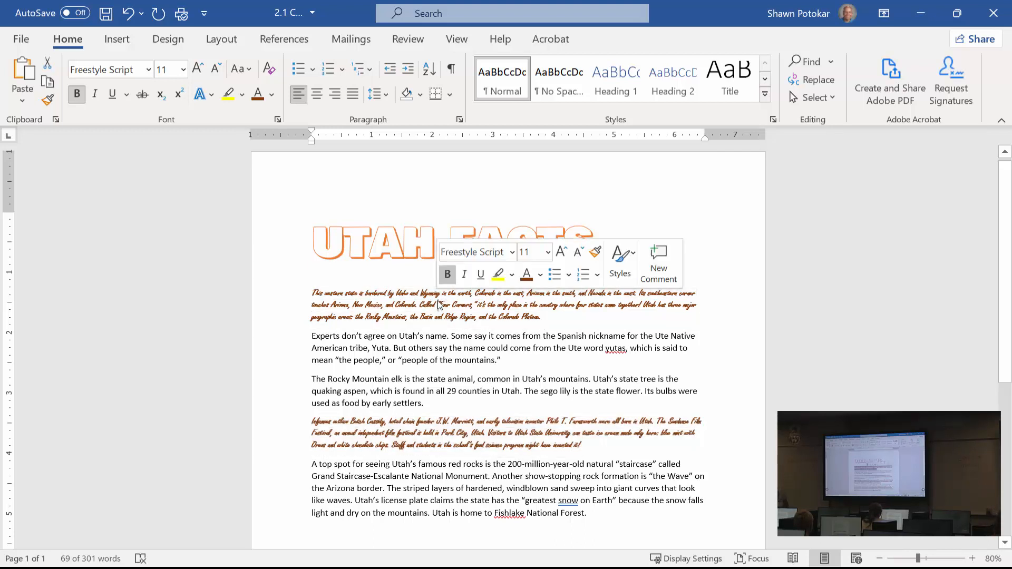
pyautogui.click(405, 310)
pyautogui.doubleClick(405, 307)
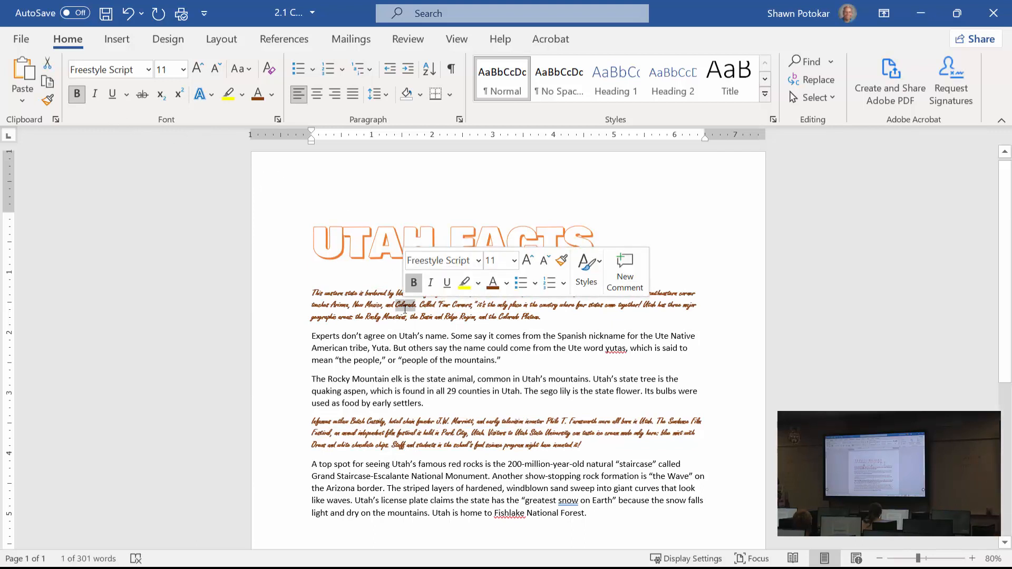
pyautogui.click(52, 100)
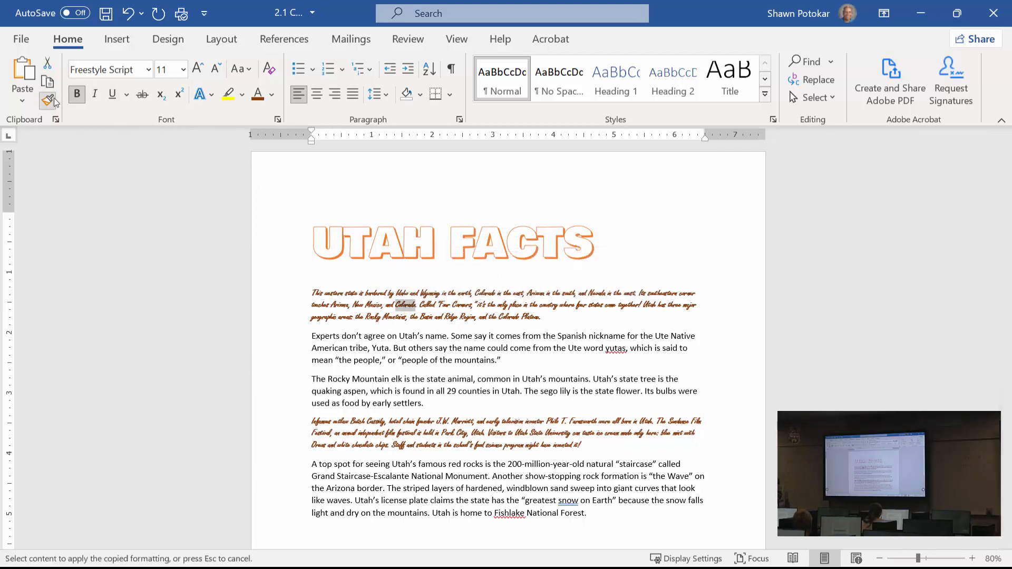
pyautogui.click(415, 349)
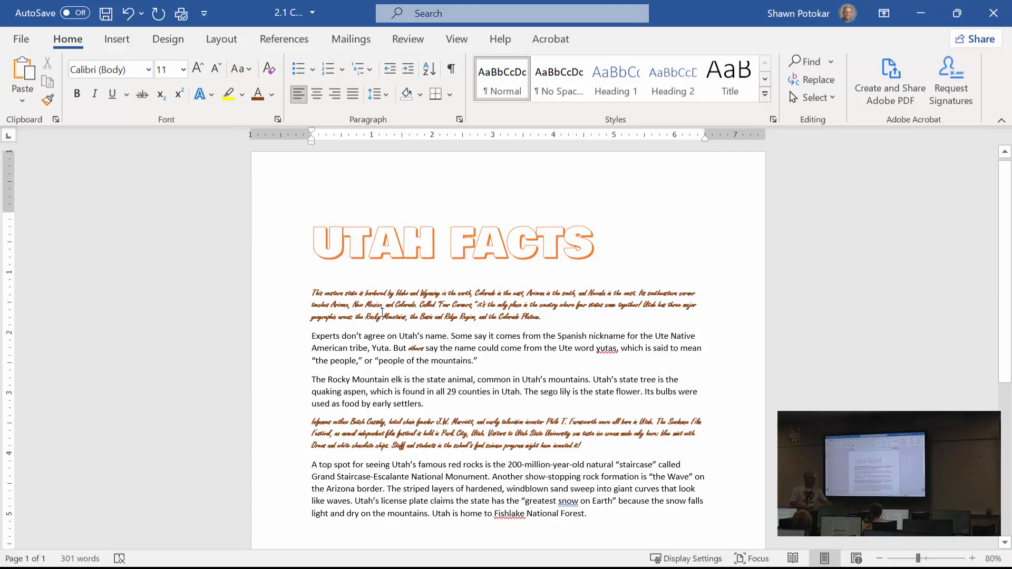
pyautogui.hotkey('ctrl', 'z')
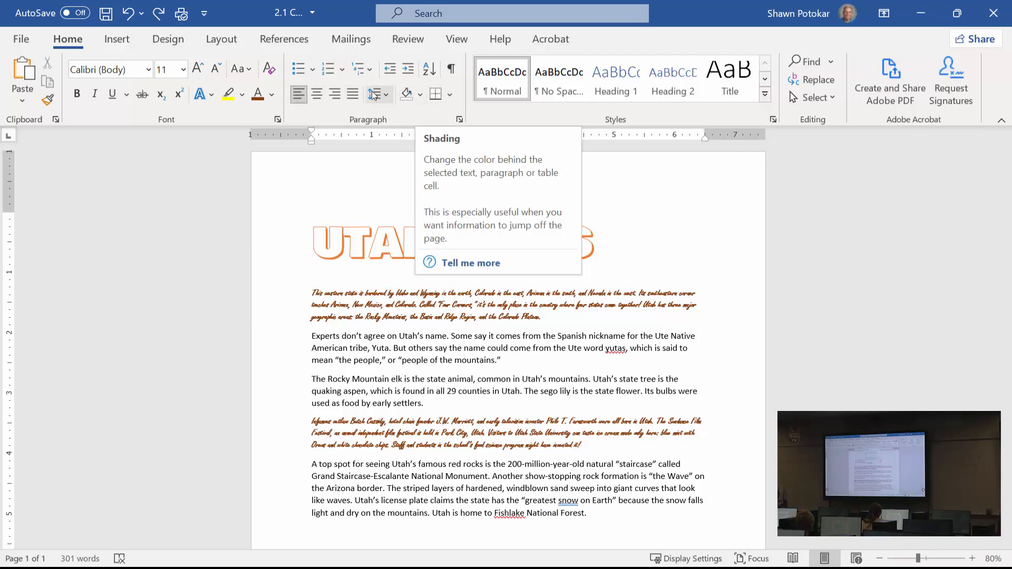
# Step: Center the paragraph beginning "Experts don't agree" and right-align the one beginning "The Rocky Mountain elk"
pyautogui.click(368, 314)
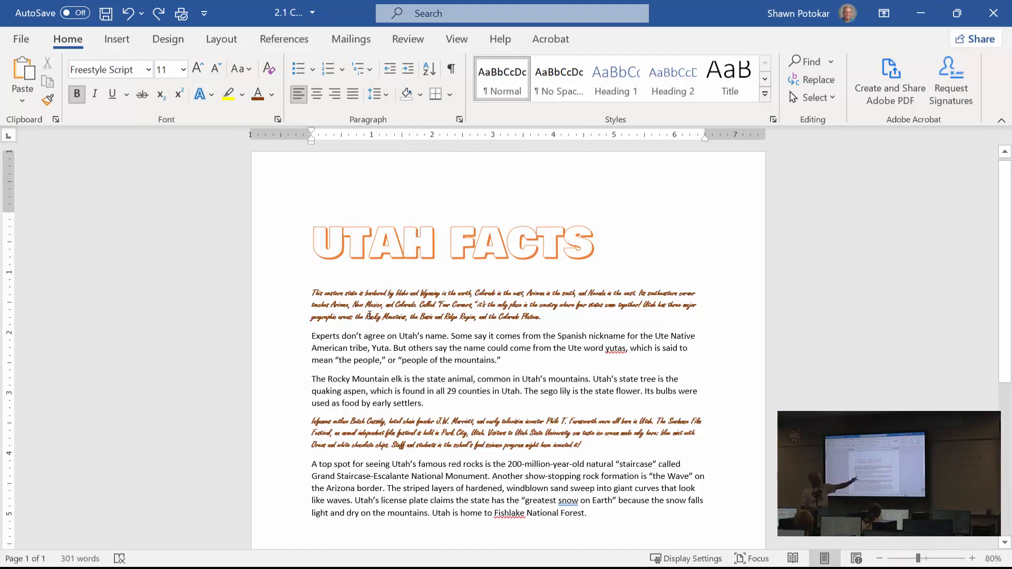
pyautogui.tripleClick(396, 351)
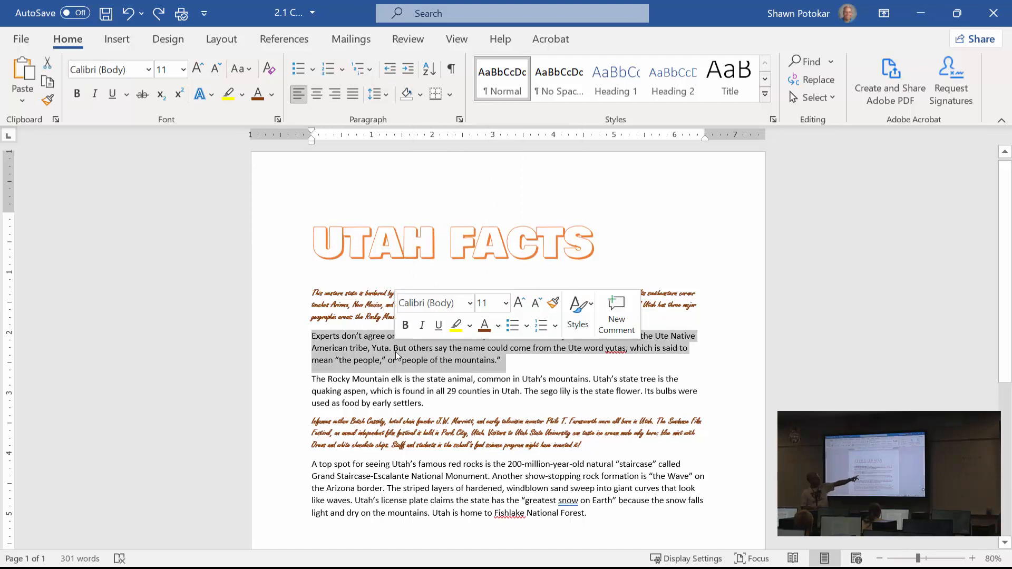
pyautogui.click(315, 96)
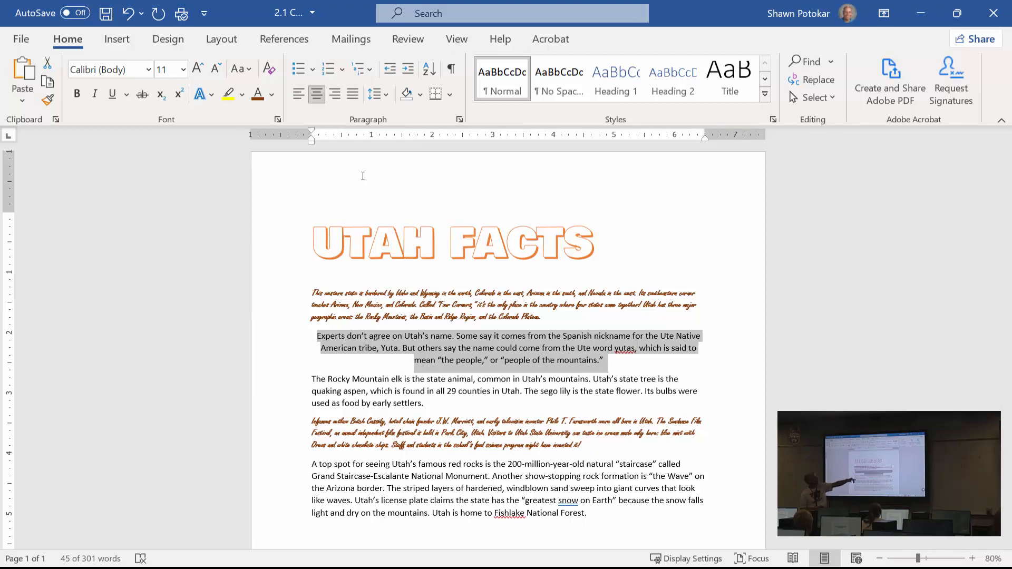
pyautogui.tripleClick(382, 386)
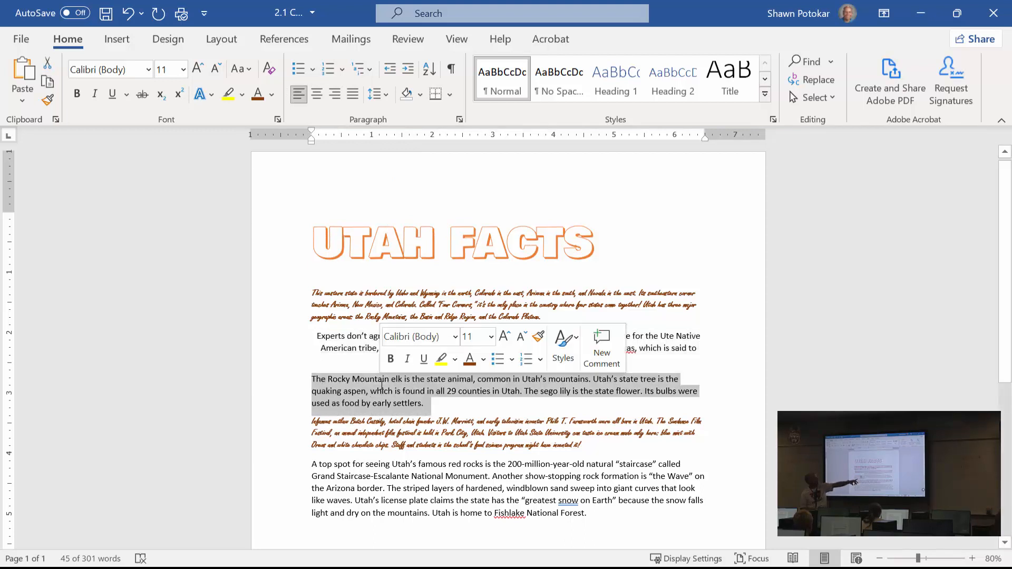
pyautogui.click(341, 94)
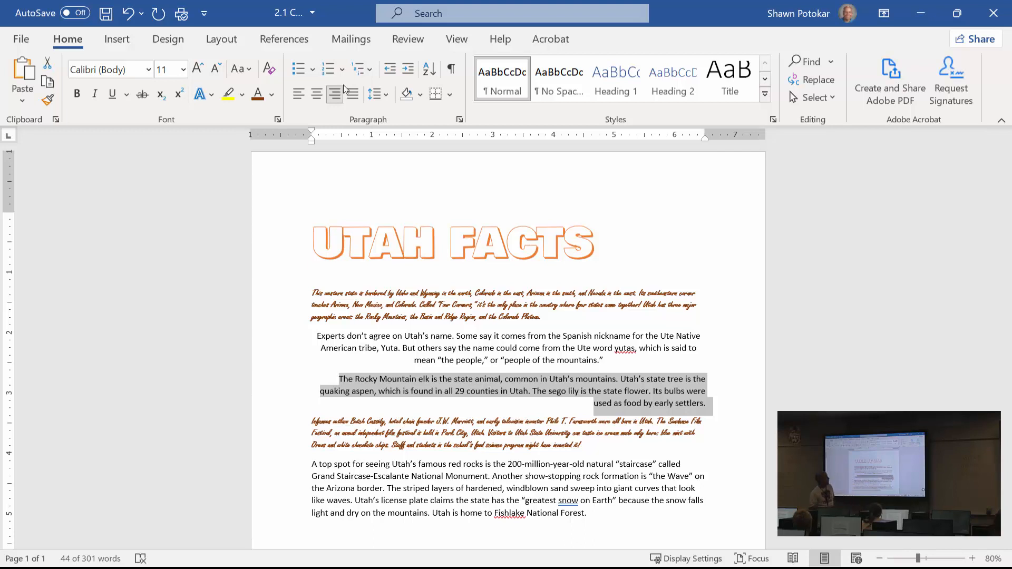
# Step: Justify the last paragraph, which begins "A top spot for seeing Utah's famous red rocks"
pyautogui.tripleClick(458, 476)
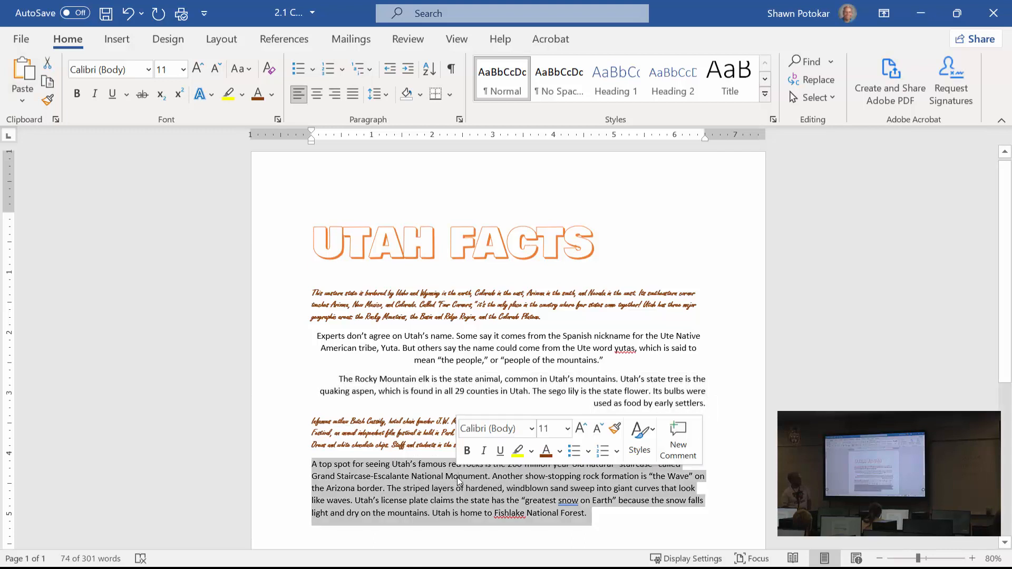
pyautogui.click(352, 95)
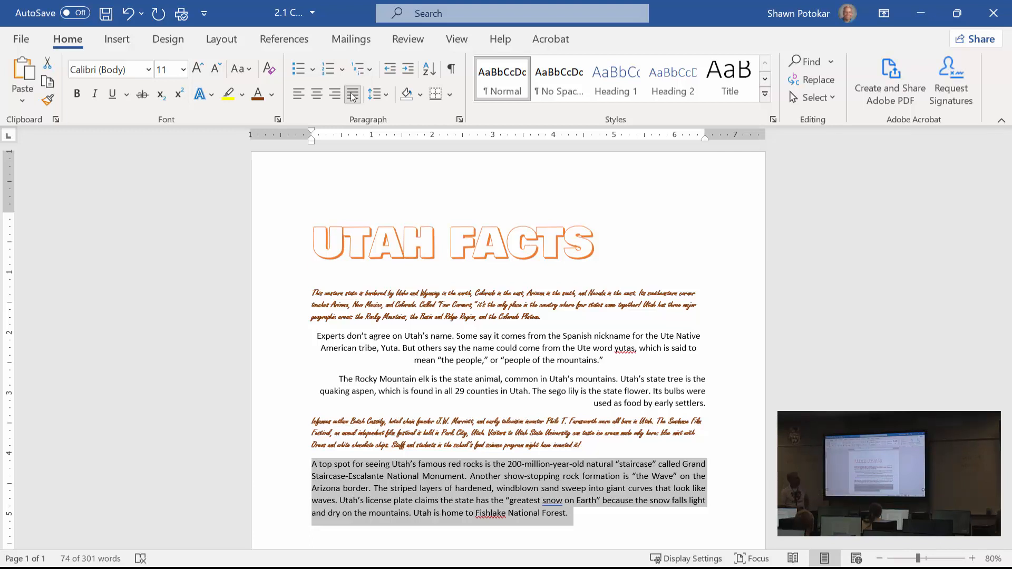
pyautogui.click(746, 364)
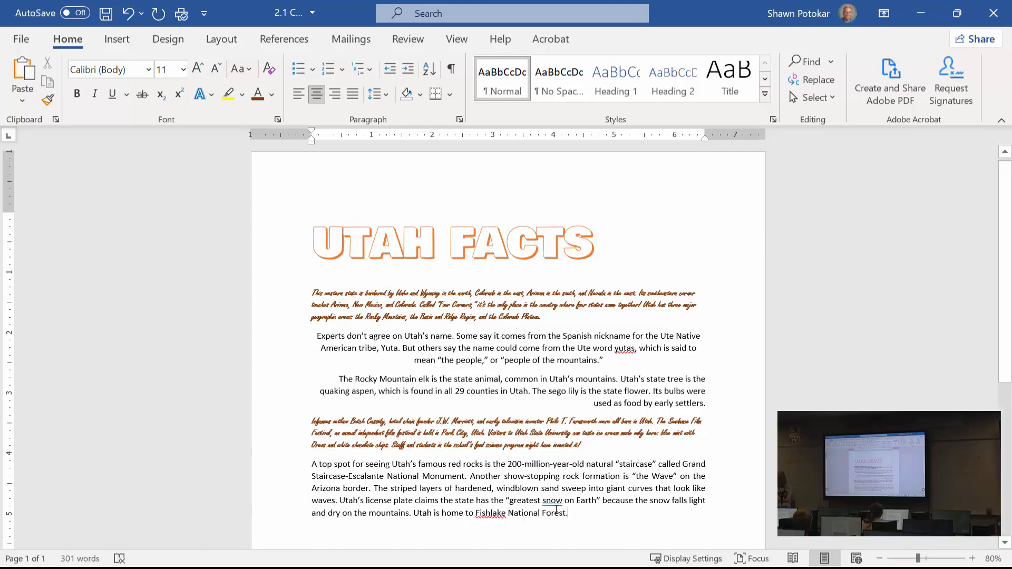
# Step: Set the line spacing of all paragraphs below the title to 1.15
pyautogui.moveTo(556, 510); pyautogui.dragTo(297, 301)
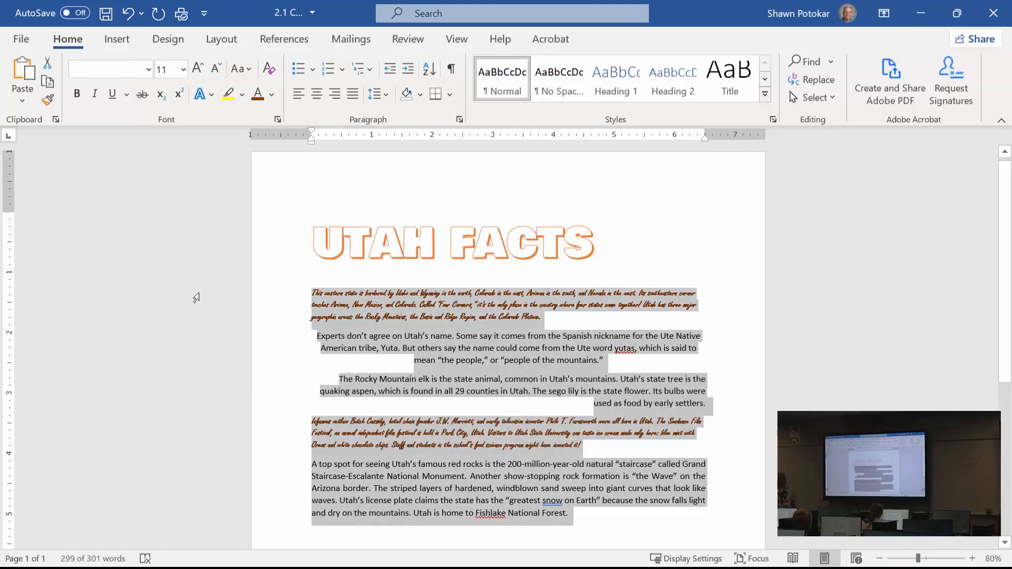
pyautogui.click(387, 97)
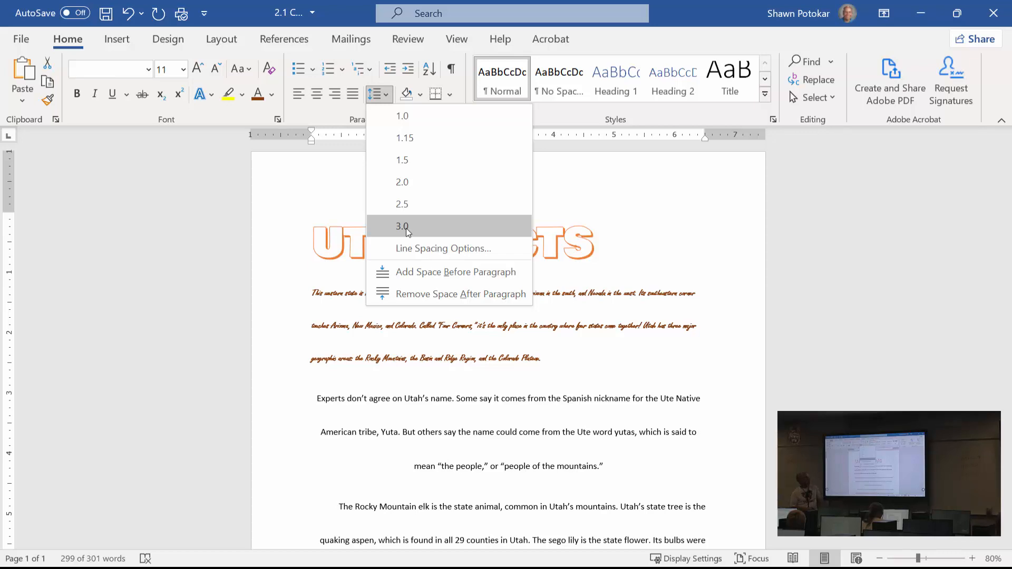
pyautogui.click(404, 138)
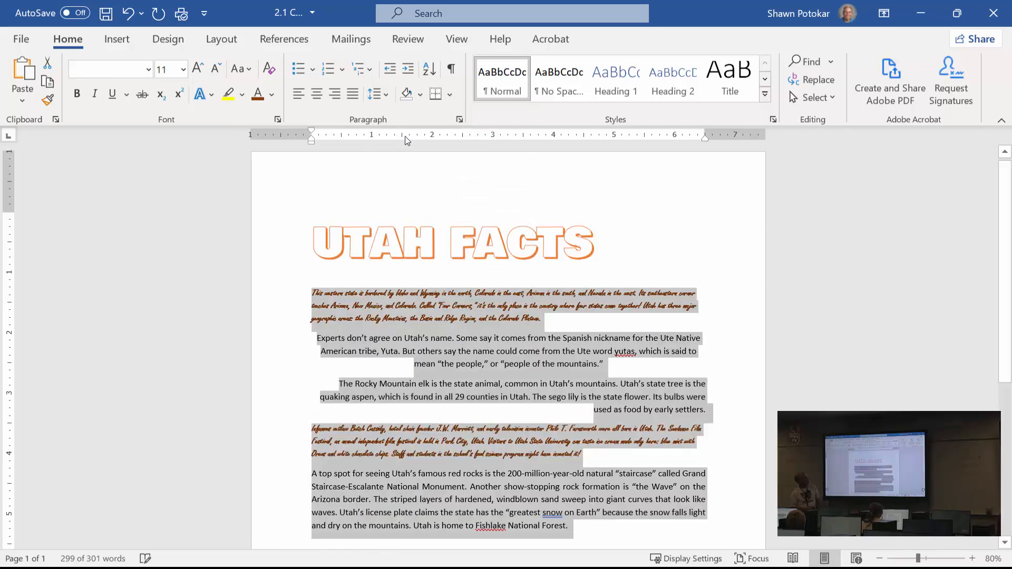
pyautogui.click(389, 94)
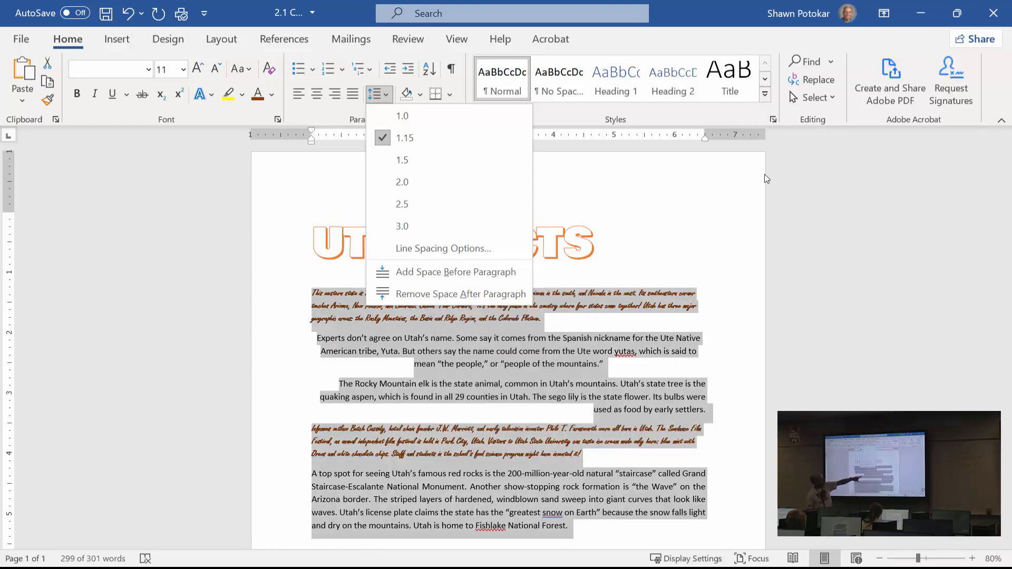
pyautogui.click(629, 268)
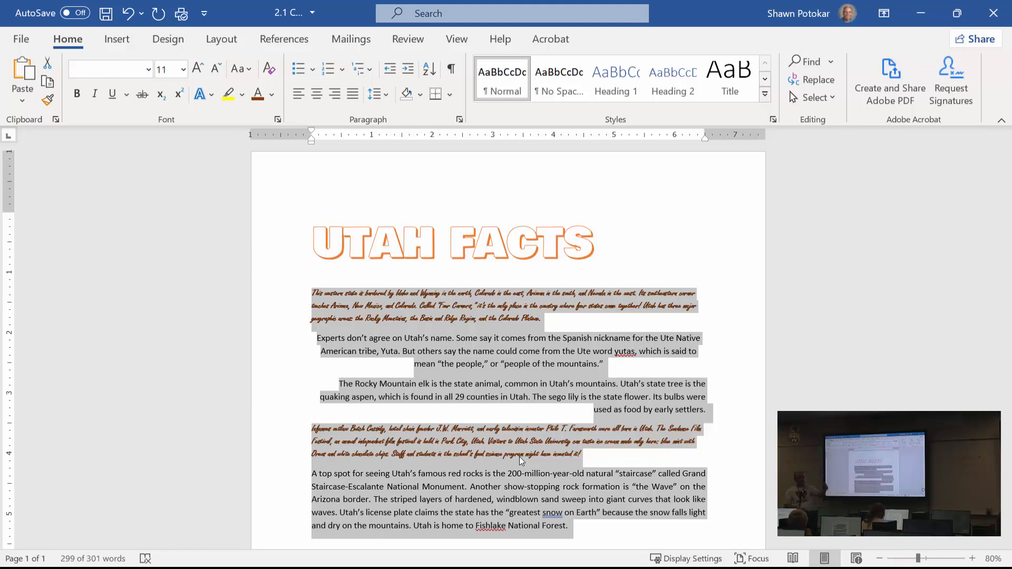
# Step: Remove the space after each of the selected body paragraphs and clear the selection
pyautogui.click(392, 97)
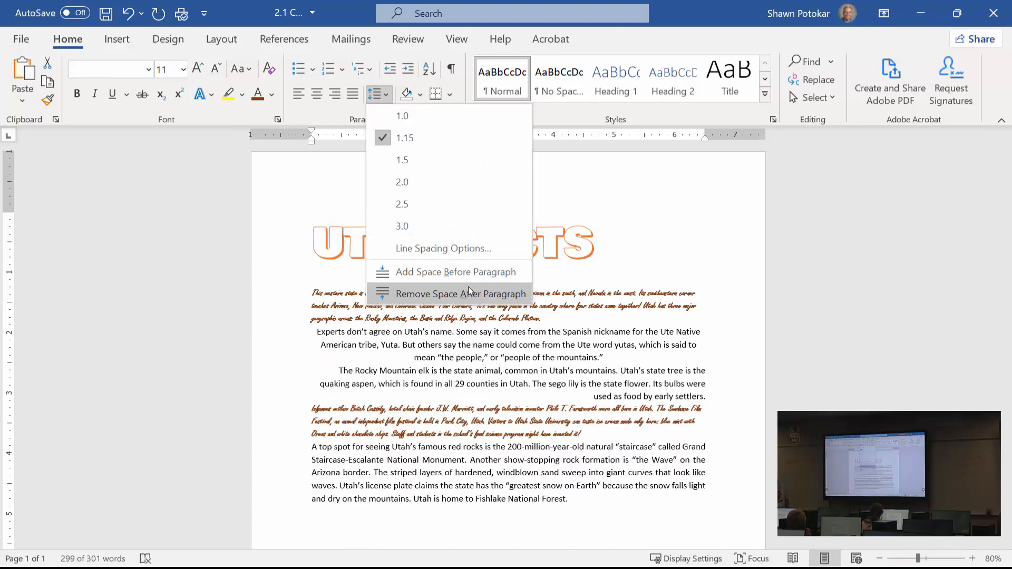
pyautogui.click(468, 291)
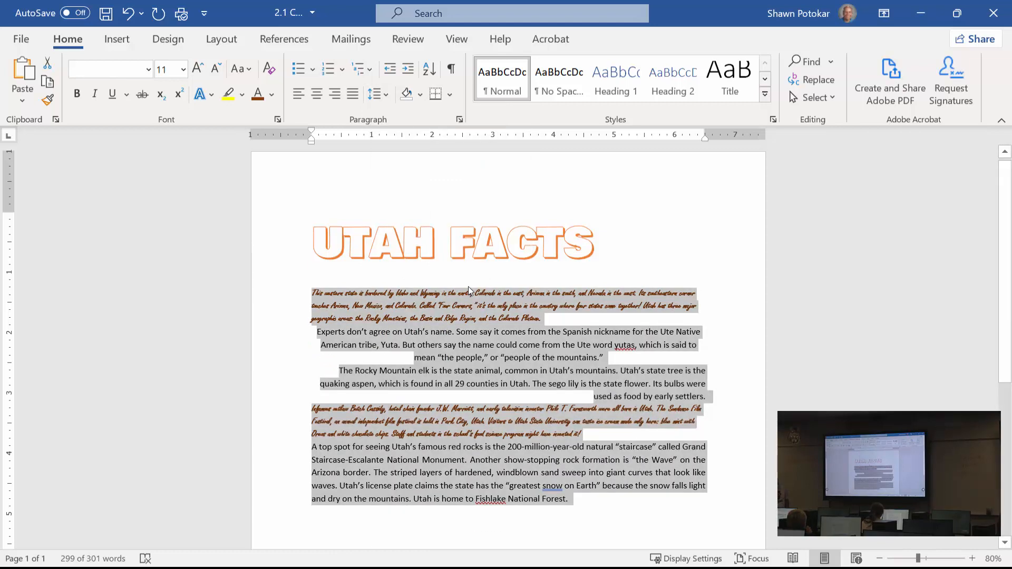
pyautogui.click(385, 99)
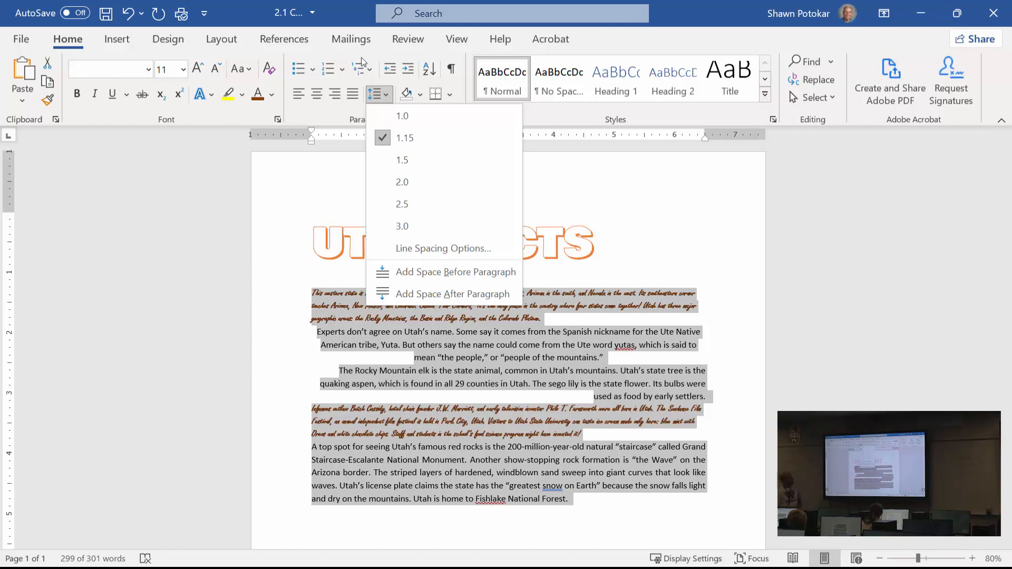
pyautogui.click(311, 115)
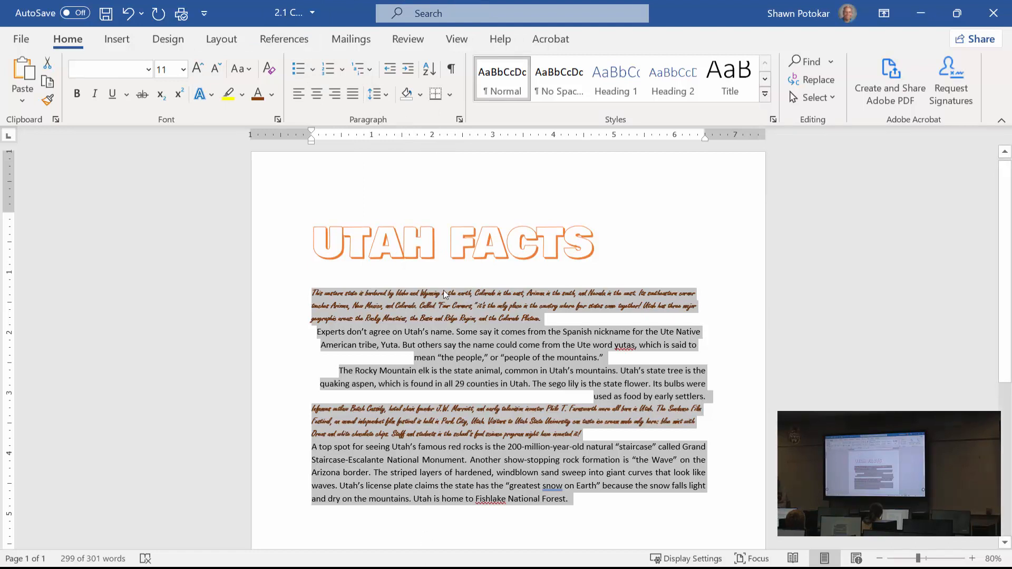
pyautogui.click(457, 211)
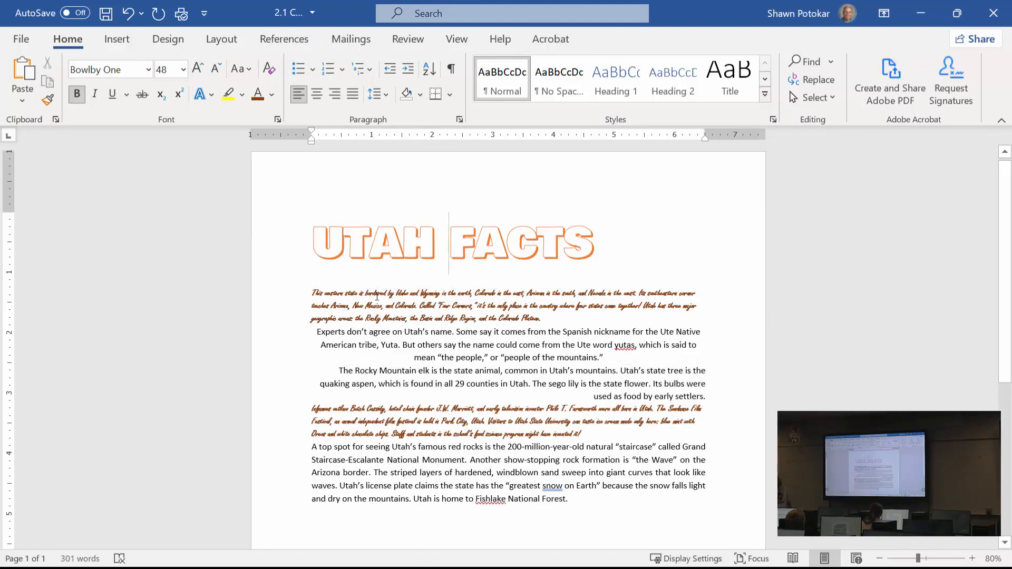
# Step: Give the first body paragraph, beginning "This western state", a first-line indent of 0.5"
pyautogui.tripleClick(418, 306)
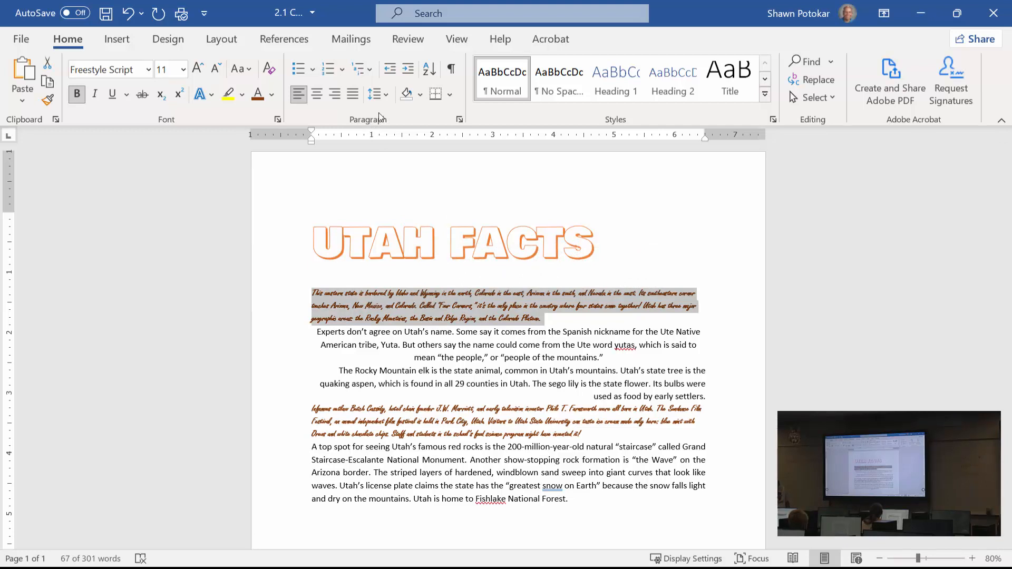
pyautogui.click(460, 120)
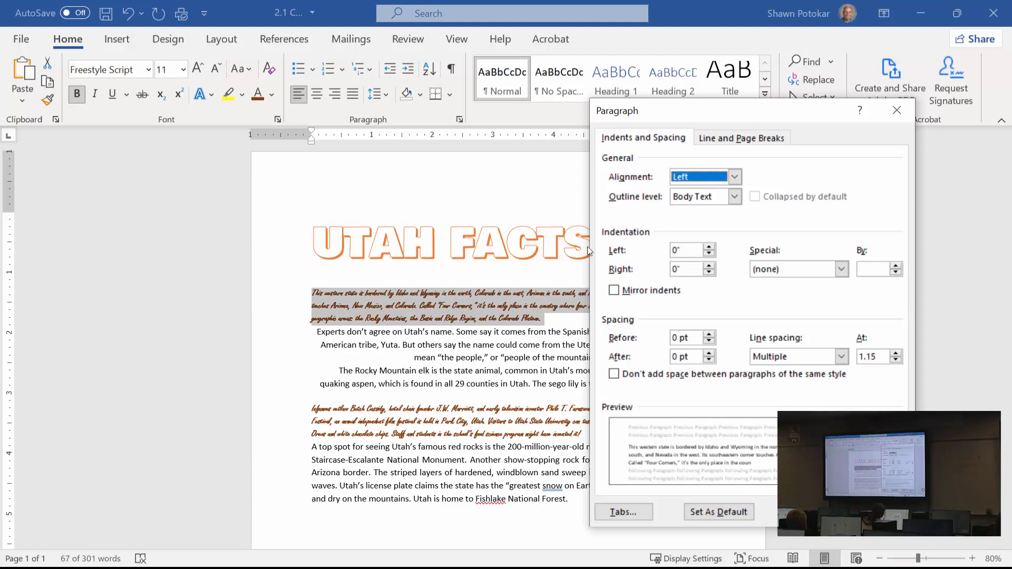
pyautogui.click(840, 269)
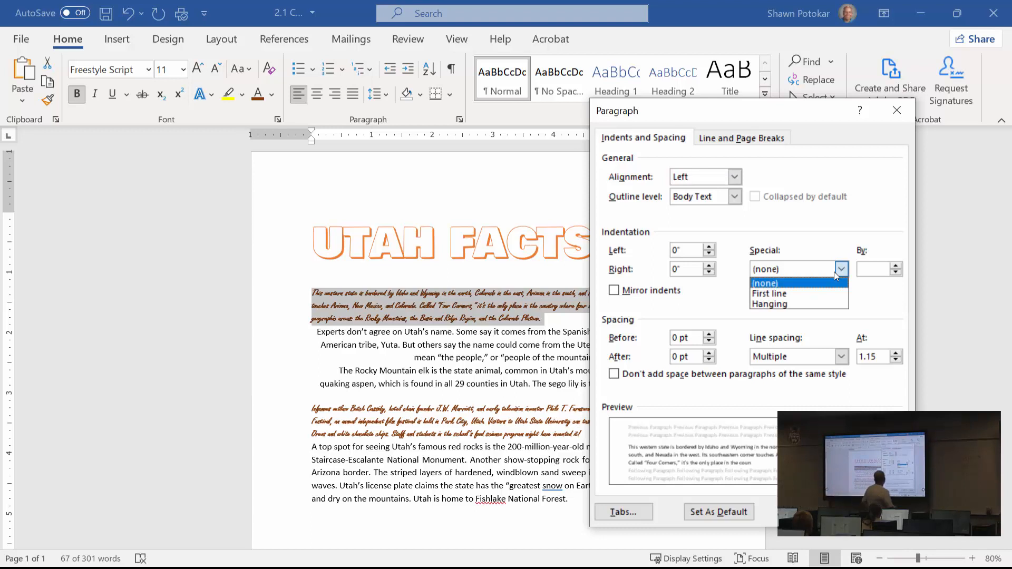
pyautogui.click(776, 293)
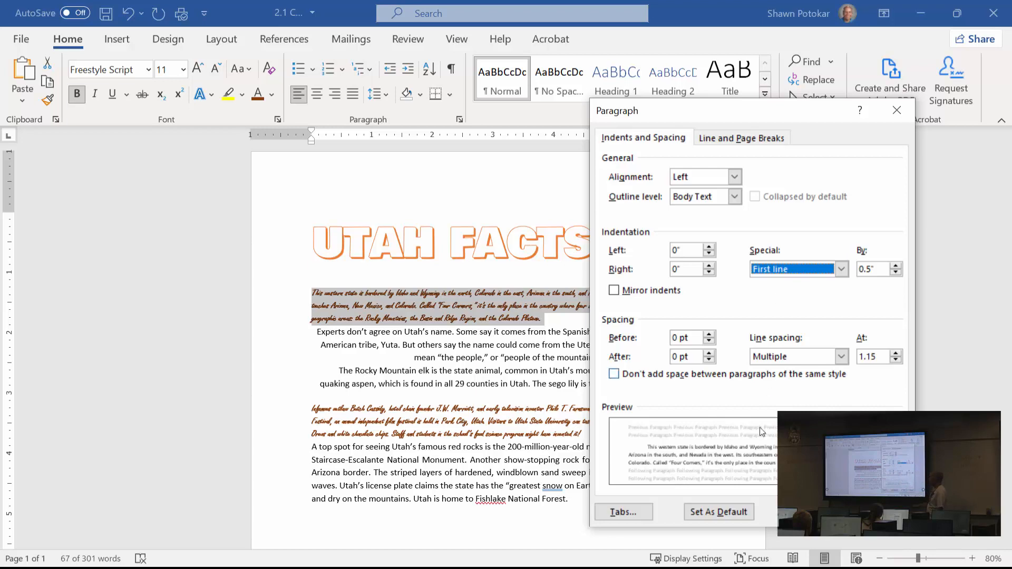
pyautogui.press('Return')
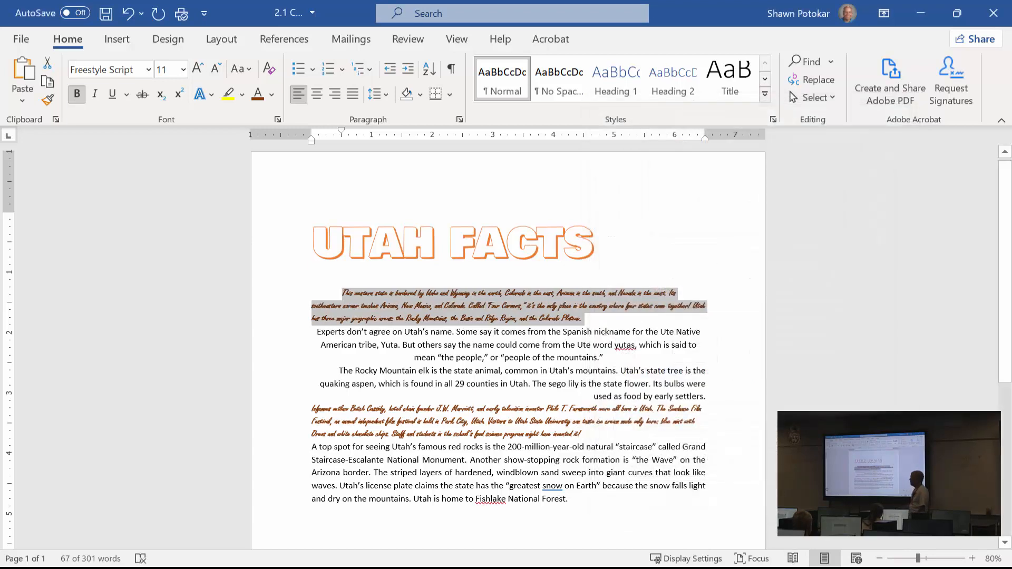
# Step: Give the last paragraph, beginning "A top spot for seeing Utah's famous red rocks", a hanging indent of 0.5" and clear the selection
pyautogui.click(452, 460)
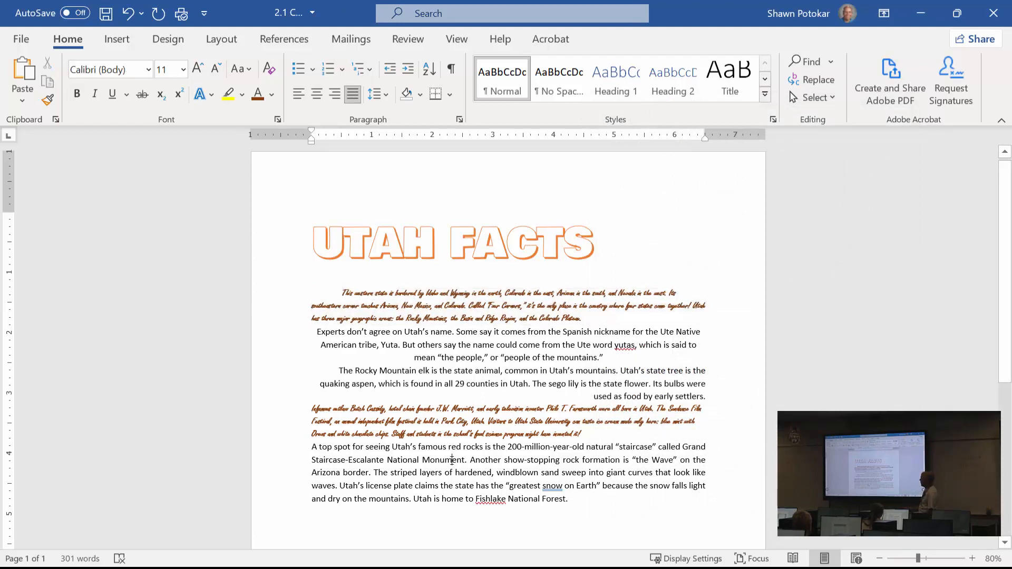
pyautogui.tripleClick(452, 460)
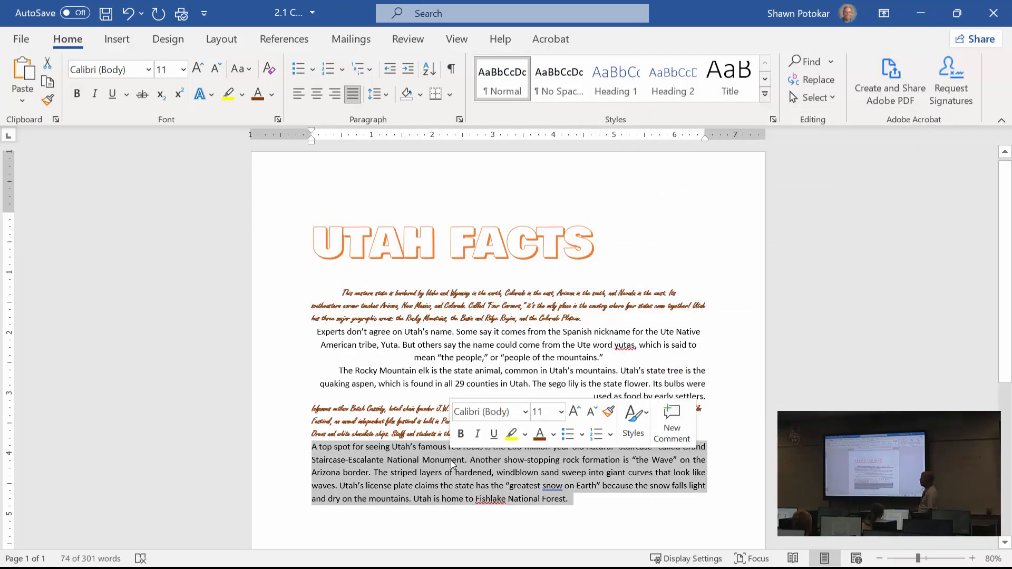
pyautogui.click(459, 119)
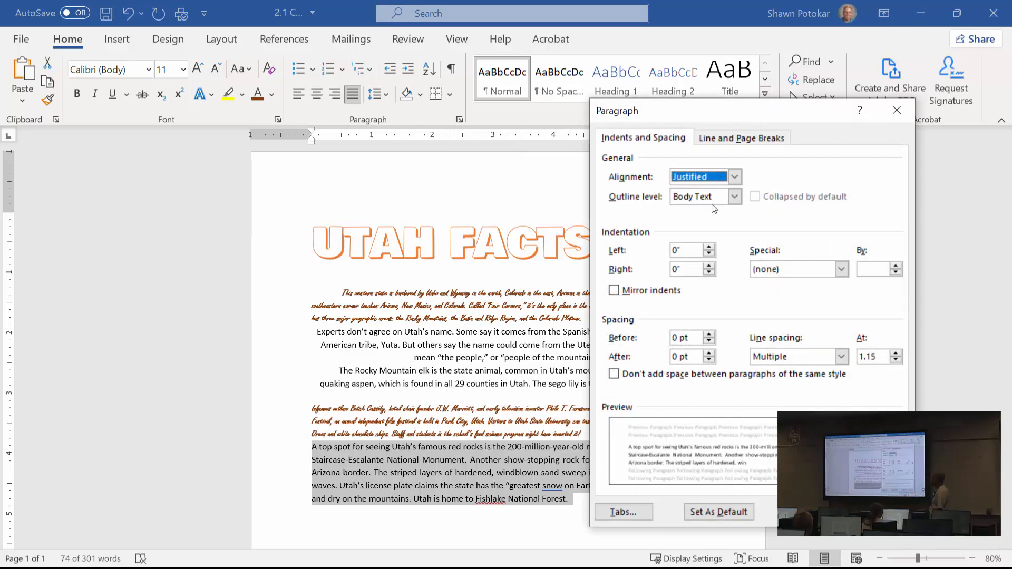
pyautogui.click(841, 270)
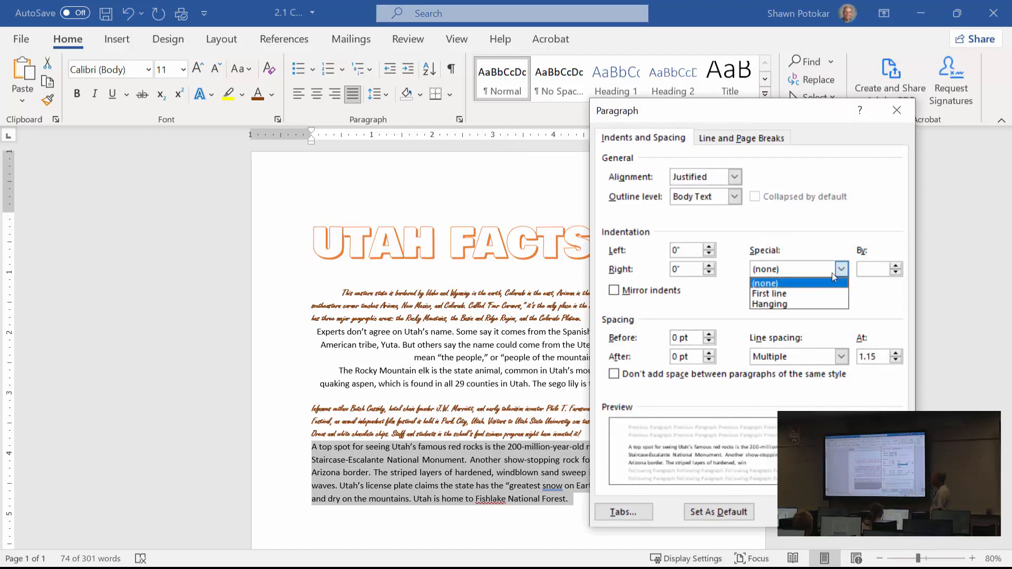
pyautogui.click(807, 303)
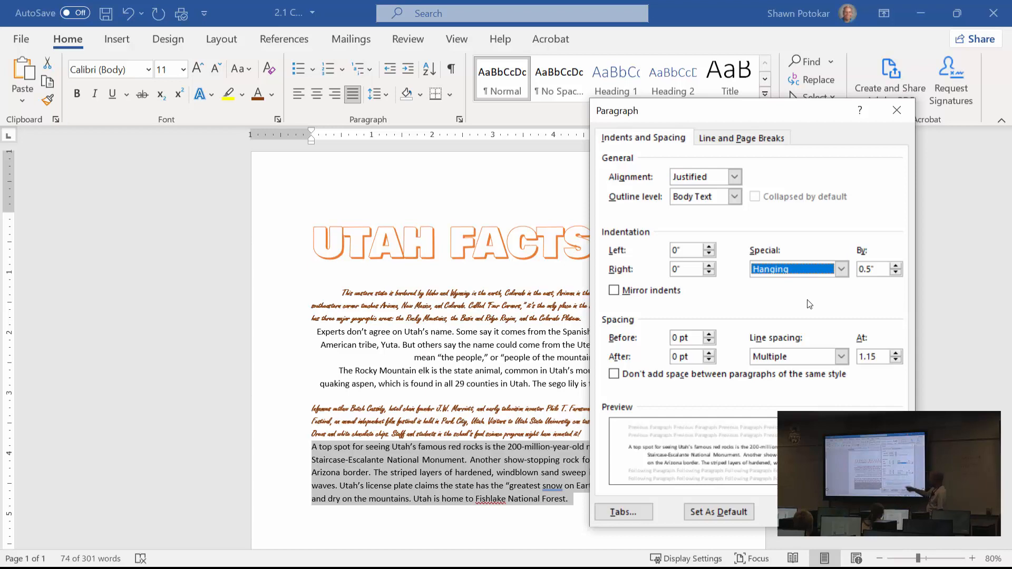
pyautogui.click(799, 512)
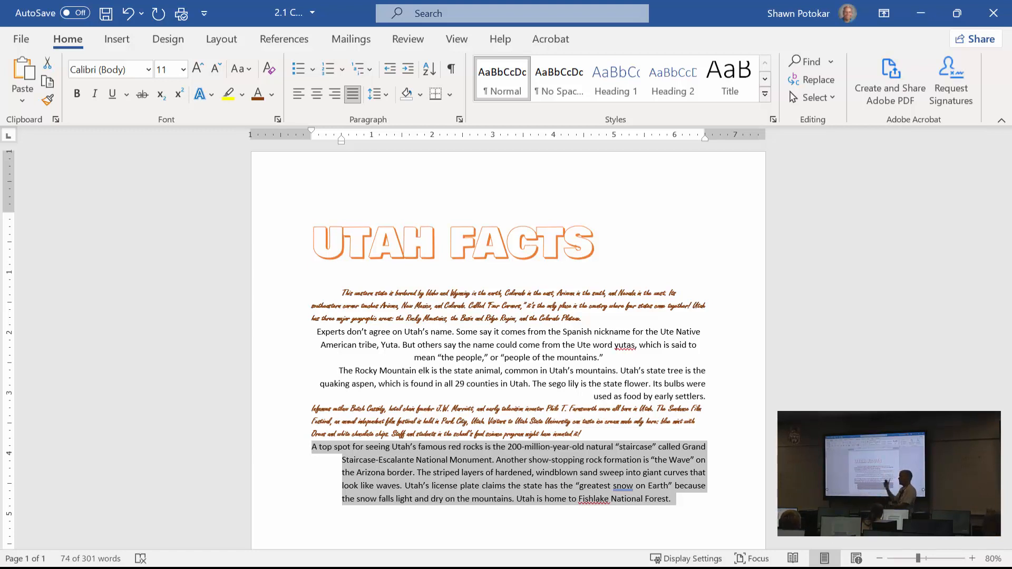
pyautogui.click(542, 462)
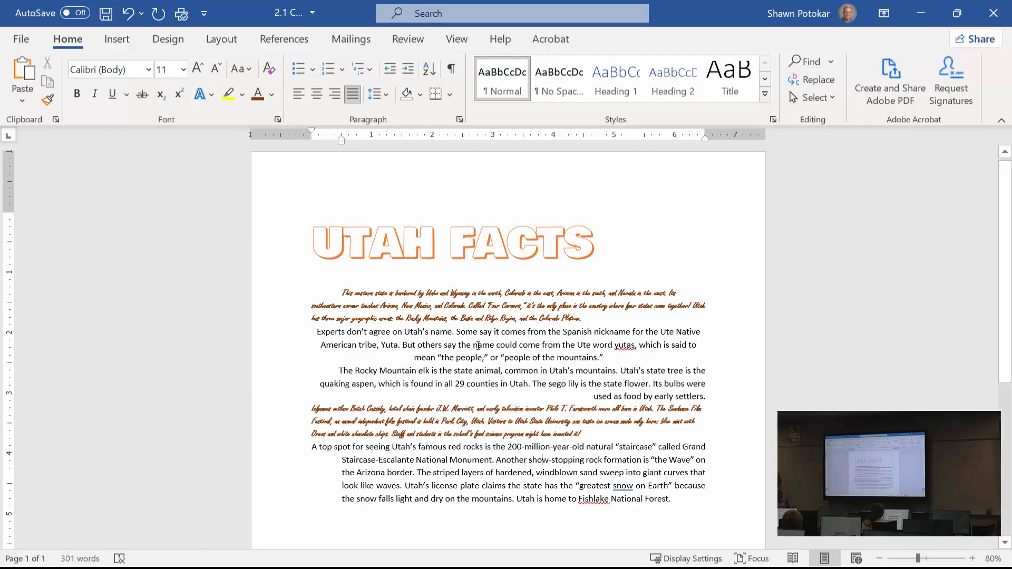
# Step: Apply the Intense Quote style to the paragraph beginning "Experts don't agree on Utah's name" and clear the selection
pyautogui.doubleClick(458, 334)
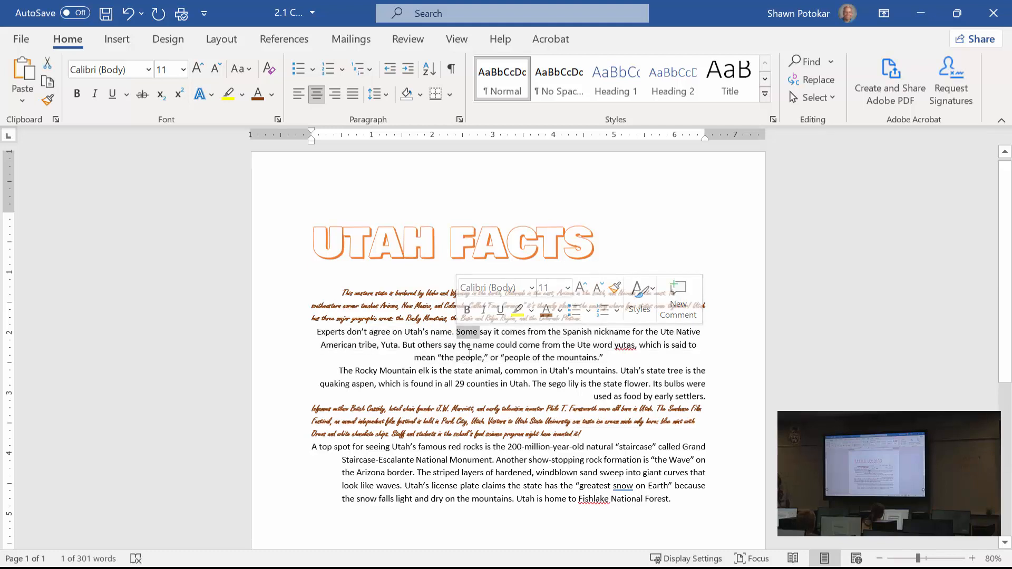
pyautogui.tripleClick(466, 349)
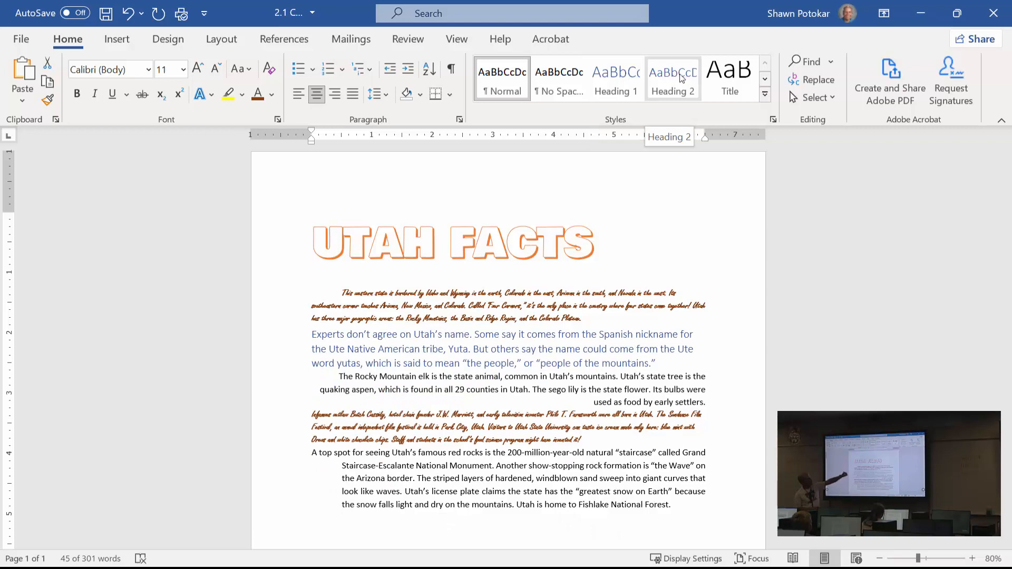
pyautogui.click(764, 94)
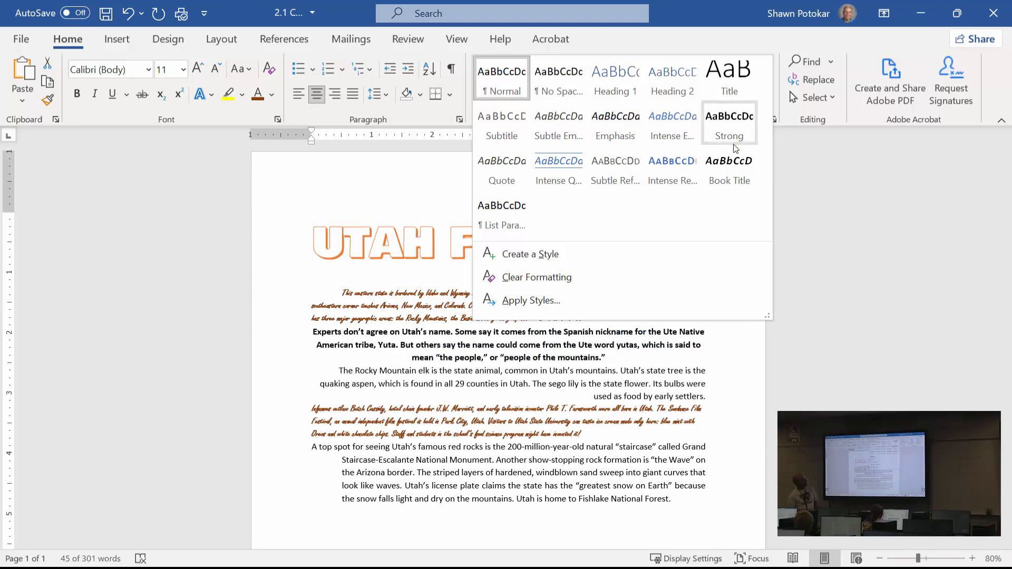
pyautogui.click(555, 173)
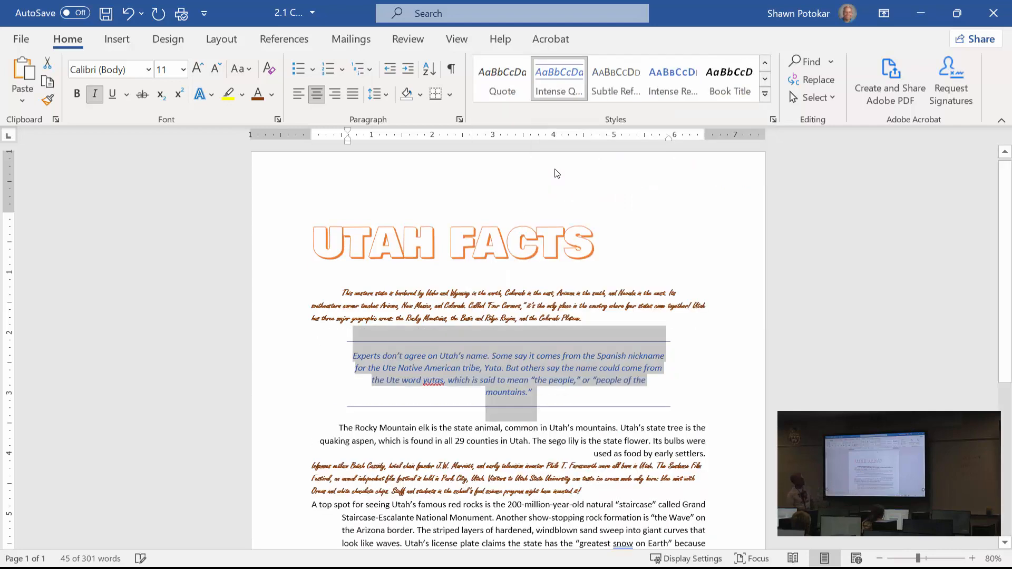
pyautogui.click(530, 277)
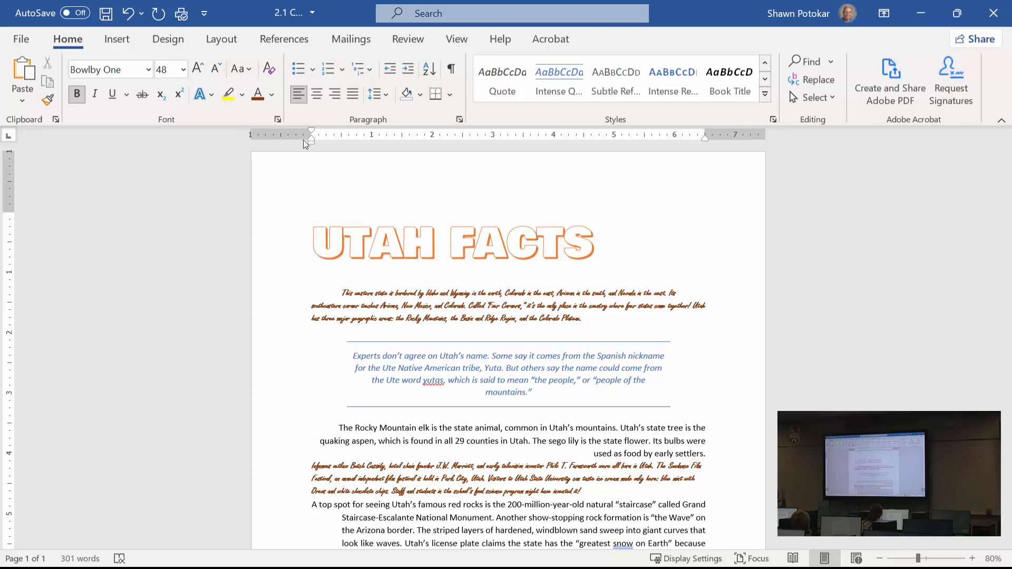
pyautogui.click(220, 43)
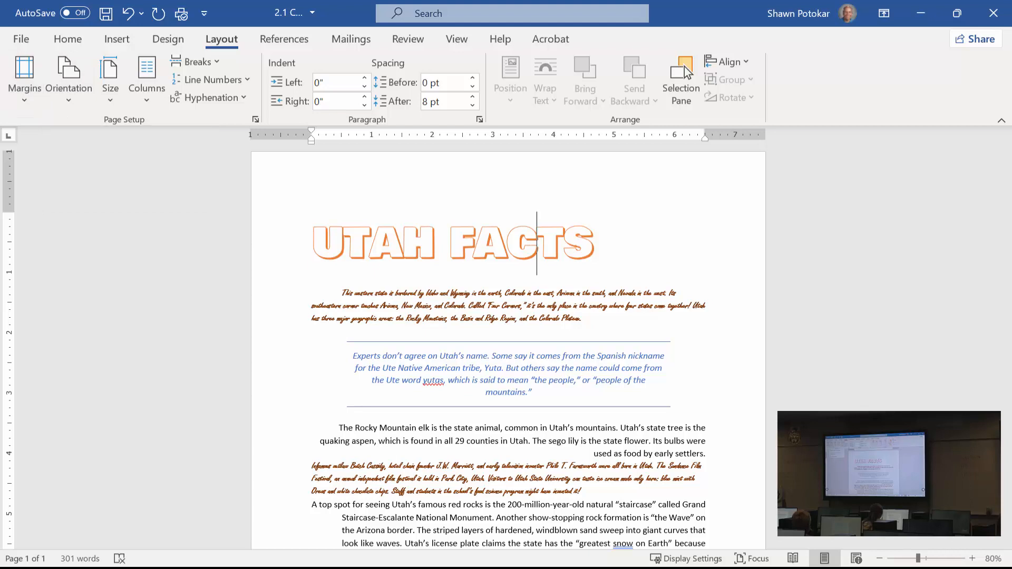
pyautogui.click(72, 100)
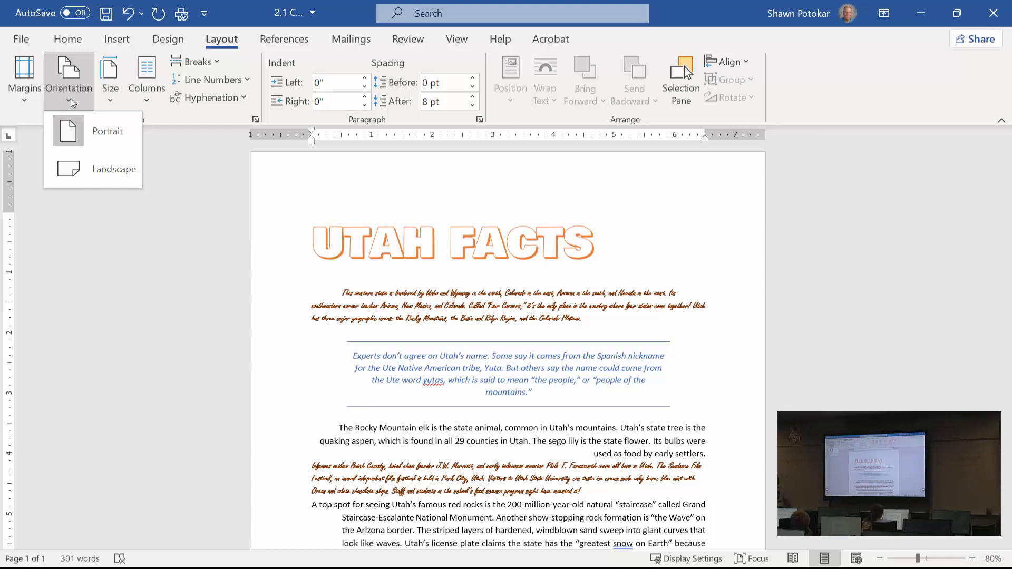
pyautogui.click(22, 104)
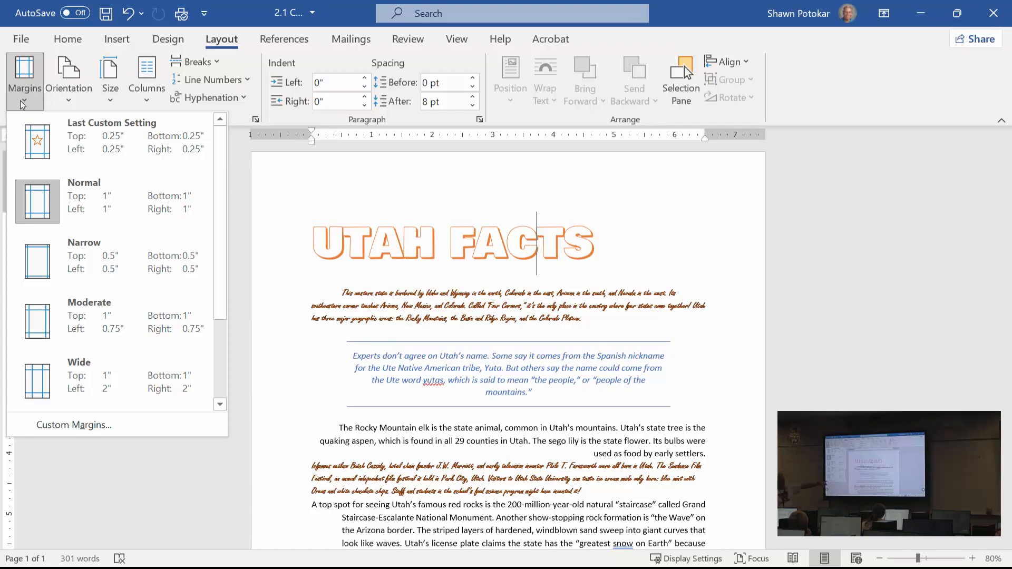
pyautogui.click(73, 427)
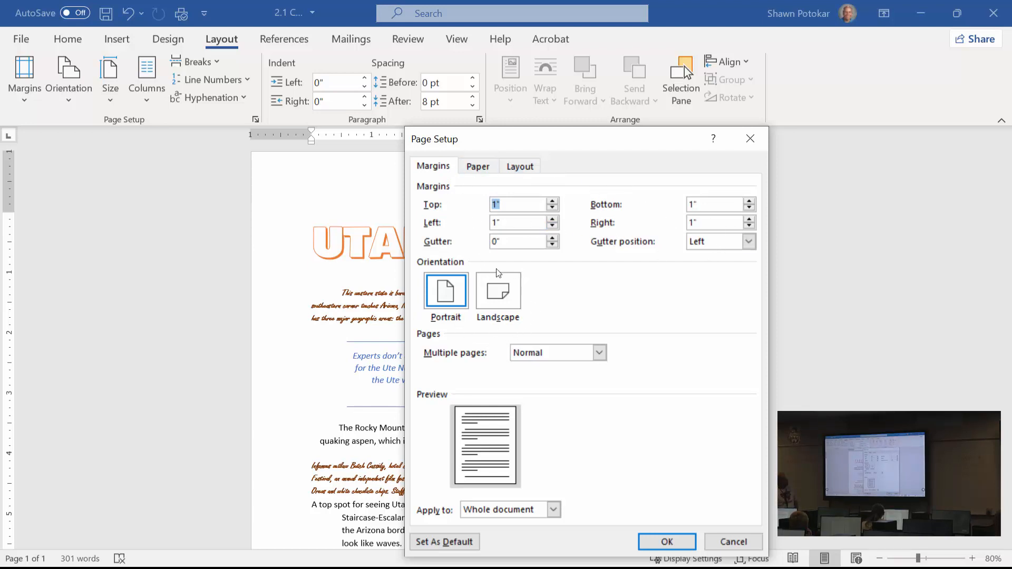
pyautogui.click(734, 540)
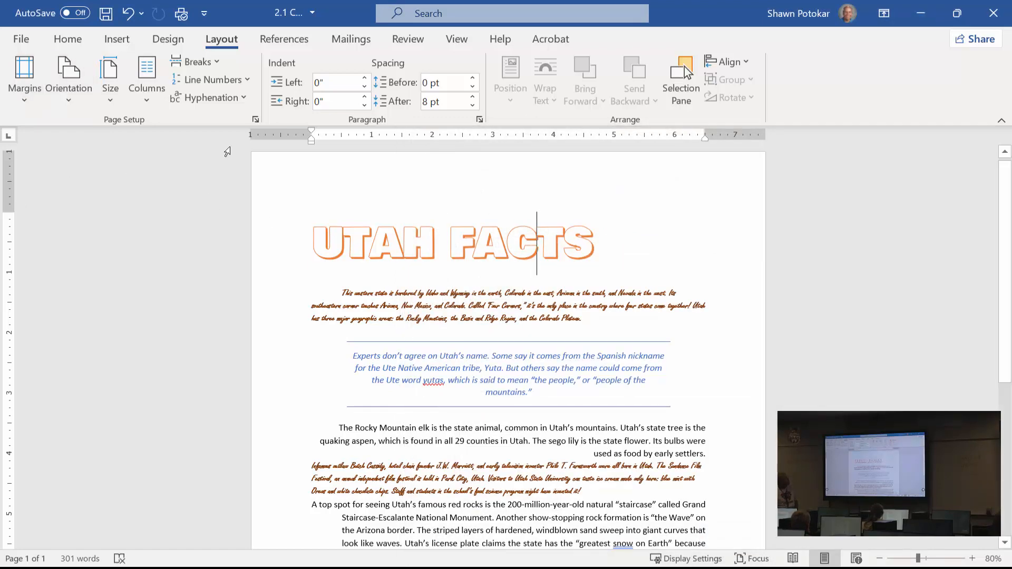
# Step: Set the top, bottom, left and right page margins of the whole document to 0.25"
pyautogui.click(256, 120)
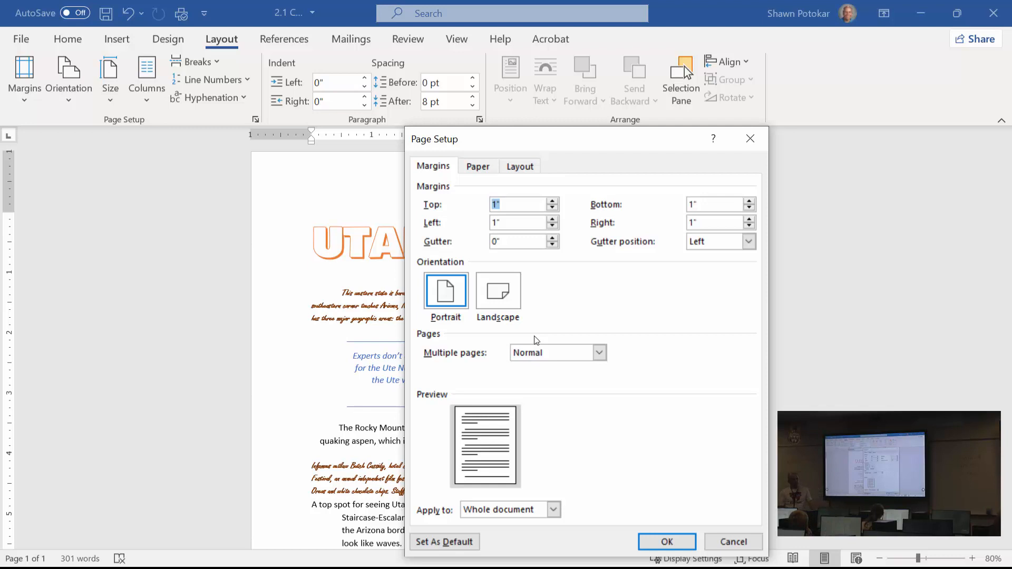
pyautogui.write('.25')
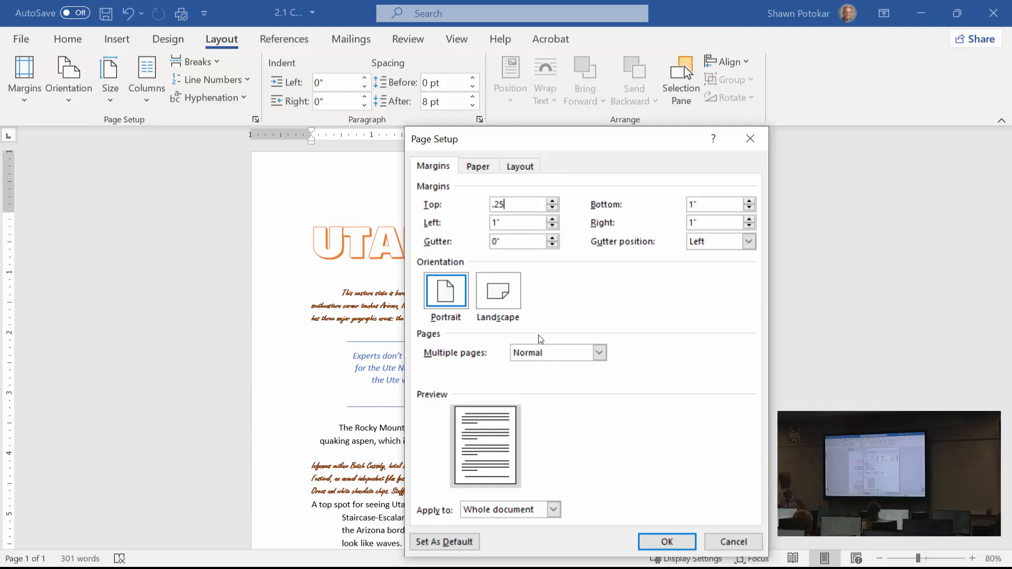
pyautogui.press('Tab')
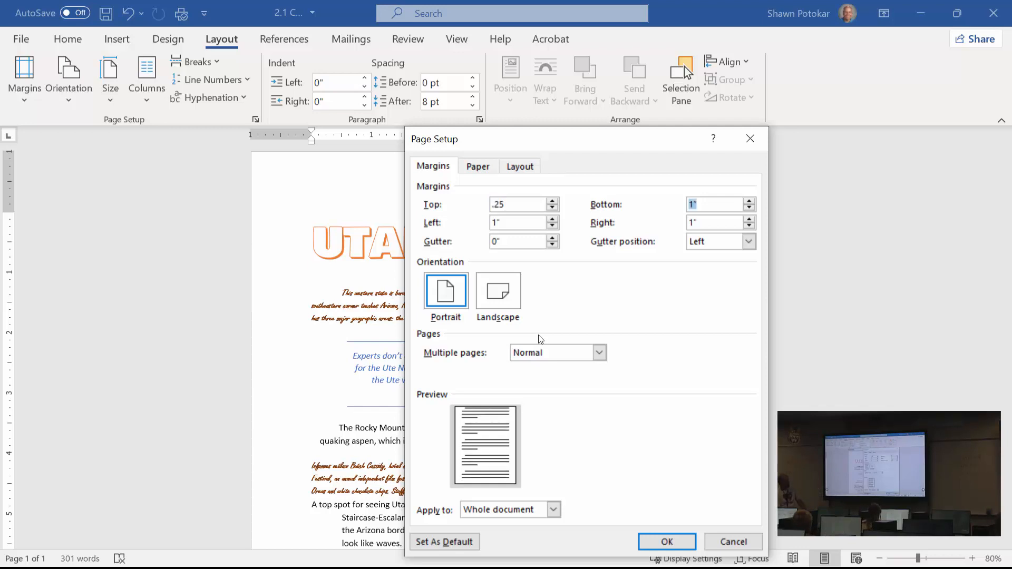
pyautogui.write('.25')
pyautogui.press('Tab')
pyautogui.write('.5')
pyautogui.press('BackSpace')
pyautogui.write('25')
pyautogui.press('Tab')
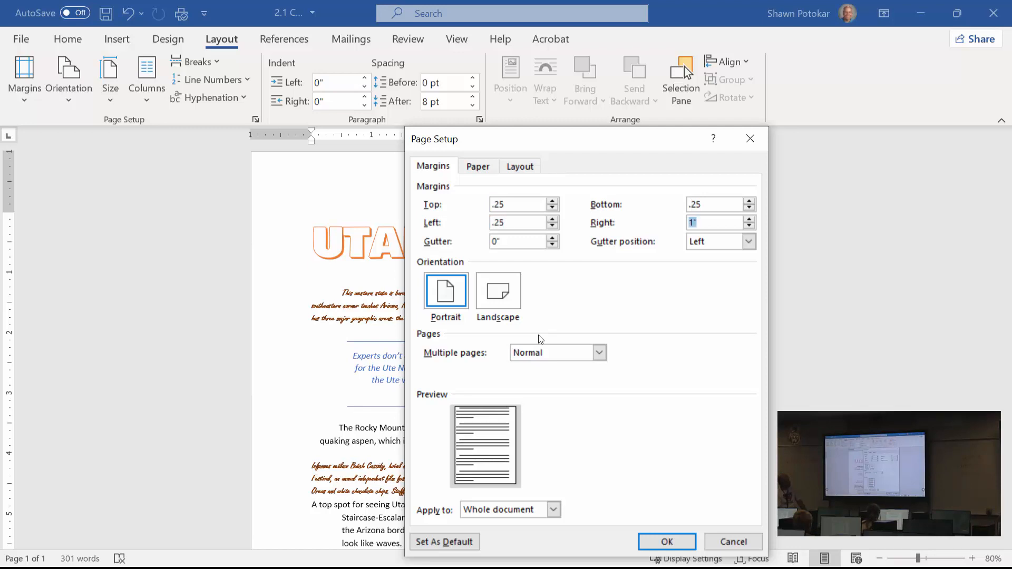
pyautogui.write('.25')
pyautogui.press('Tab')
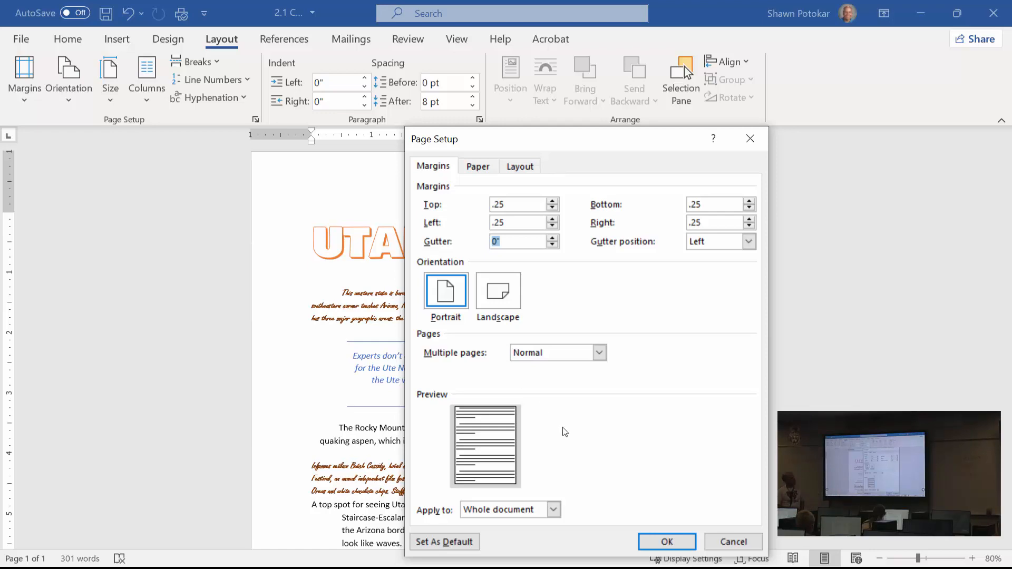
pyautogui.click(666, 541)
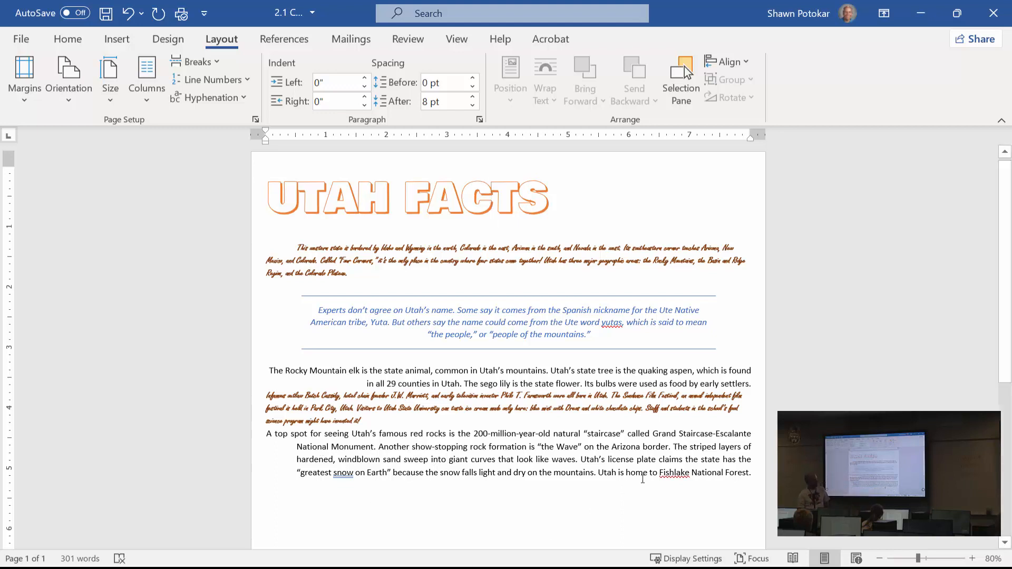
pyautogui.moveTo(659, 473); pyautogui.dragTo(722, 493)
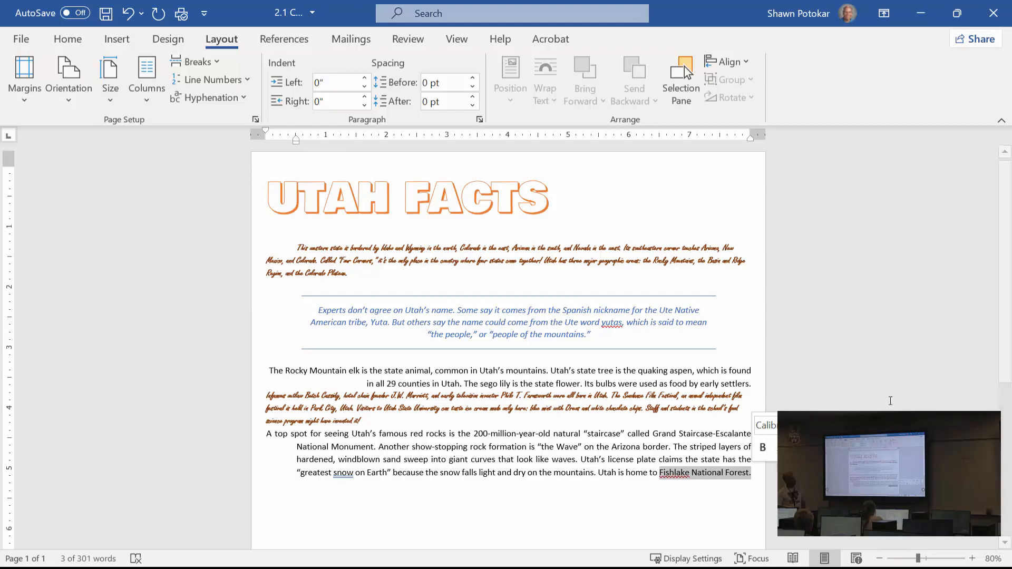
pyautogui.rightClick(706, 474)
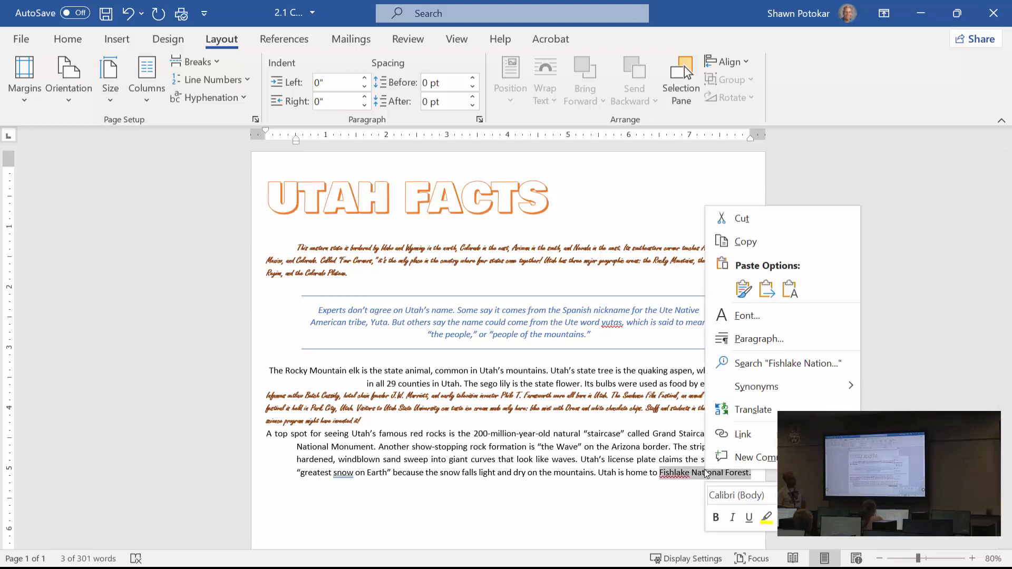
pyautogui.click(733, 435)
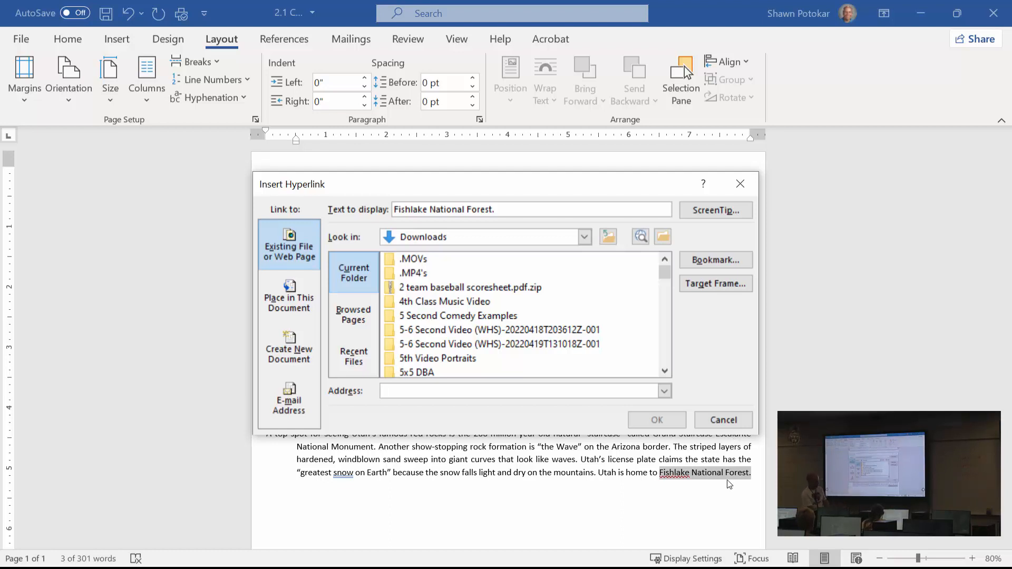
pyautogui.write('www.fishlake.com')
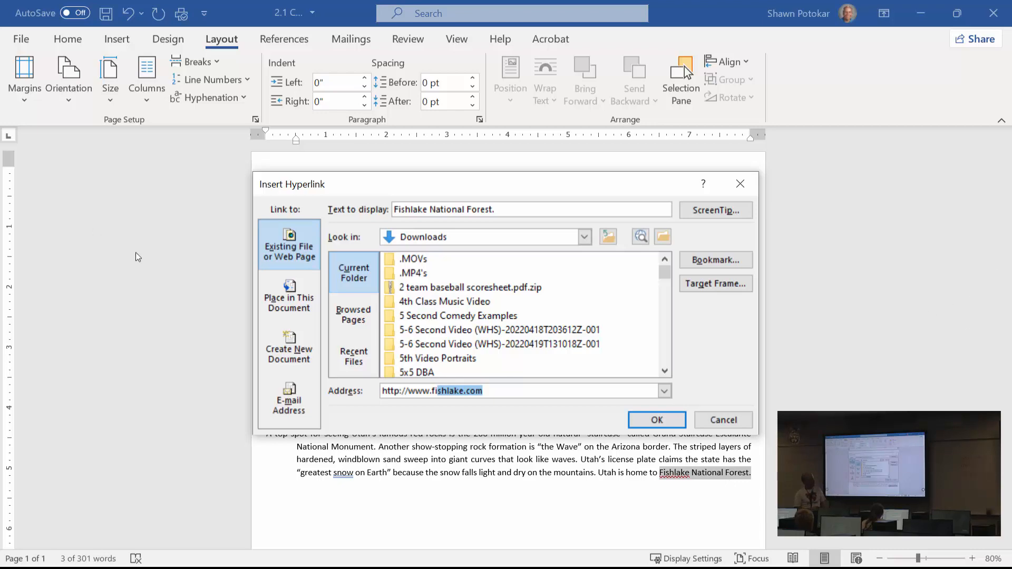
pyautogui.click(644, 422)
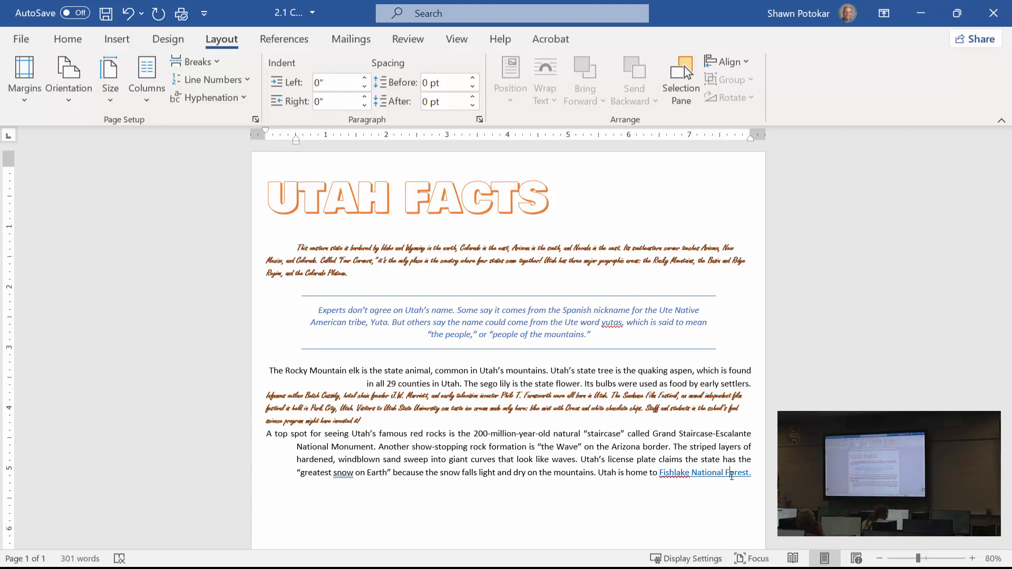
pyautogui.rightClick(731, 476)
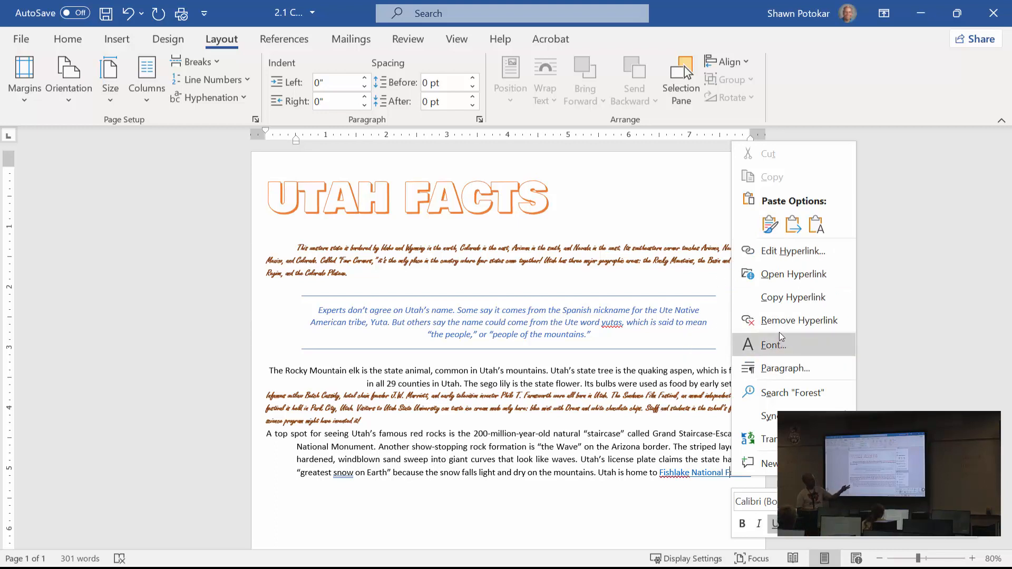
pyautogui.press('Escape')
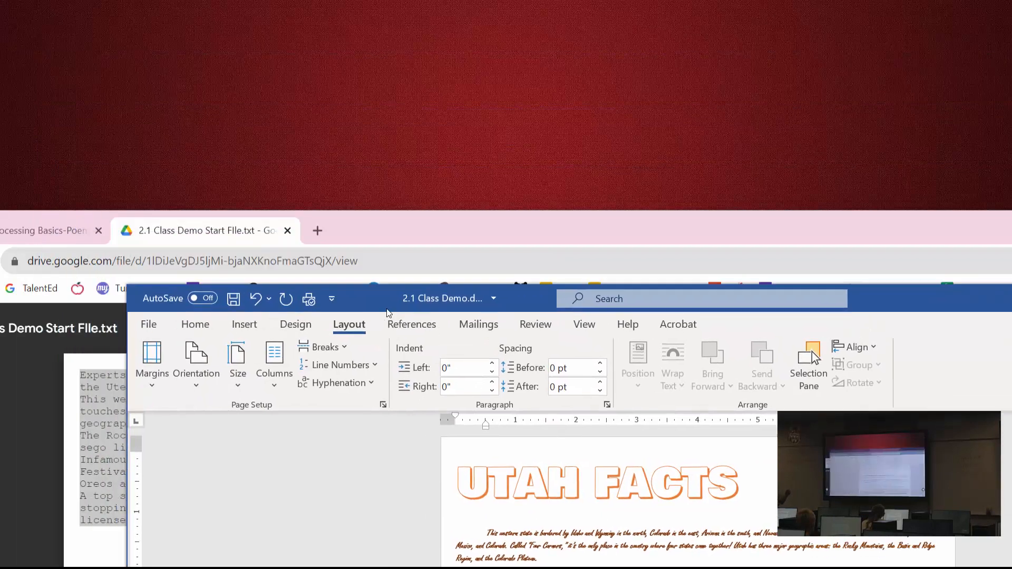
# Step: Switch to the browser and review the instructions of the "2.1 Word Processing Basics-Poems" assignment
pyautogui.click(366, 238)
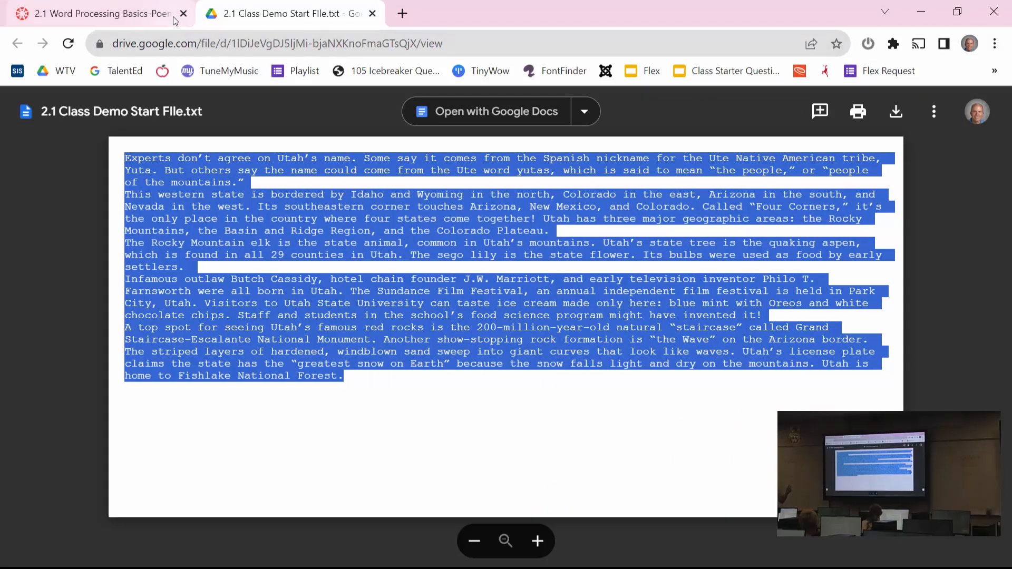
pyautogui.click(108, 9)
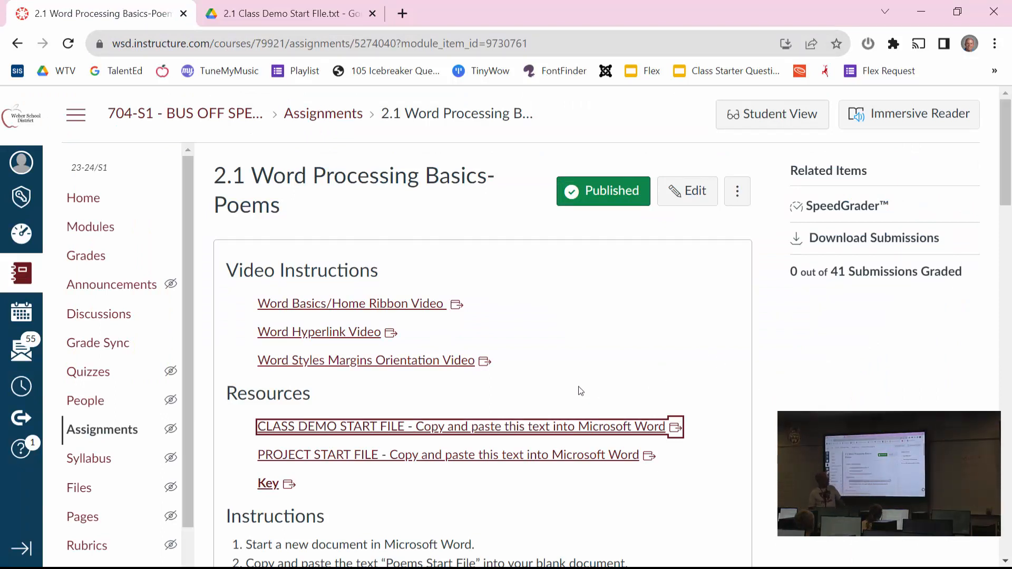
pyautogui.scroll(-3, 580, 390)
pyautogui.scroll(-3, 580, 391)
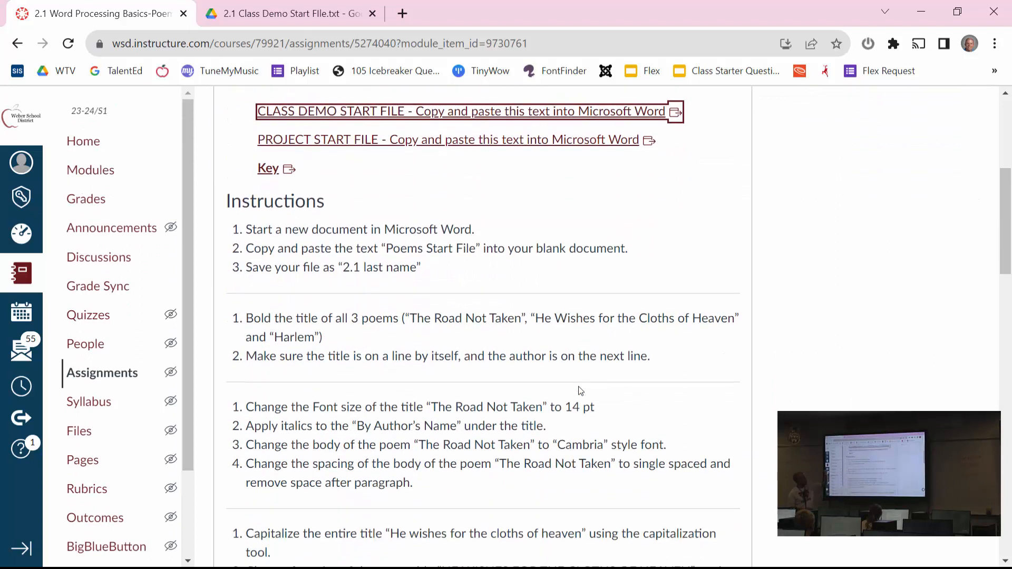